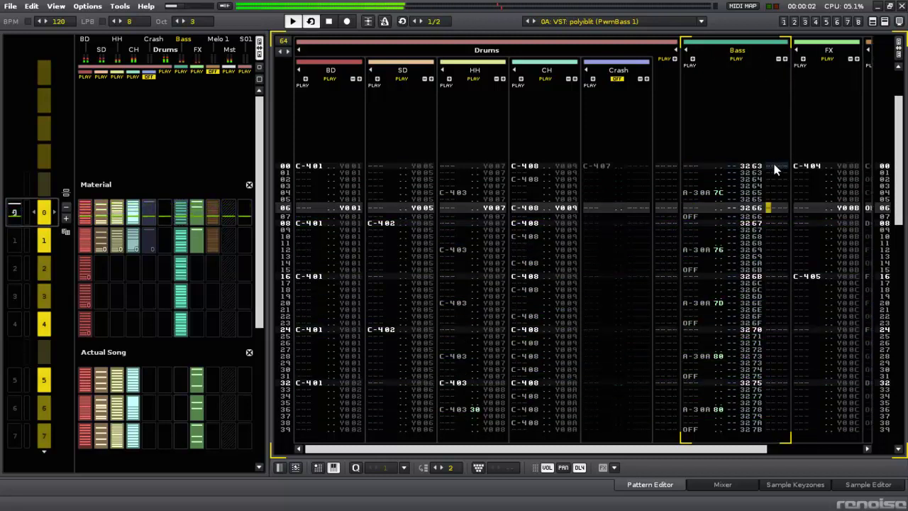
- Mark the Bass track's whole effect column as clip data and open the Clip Manager
key(ctrl+a)
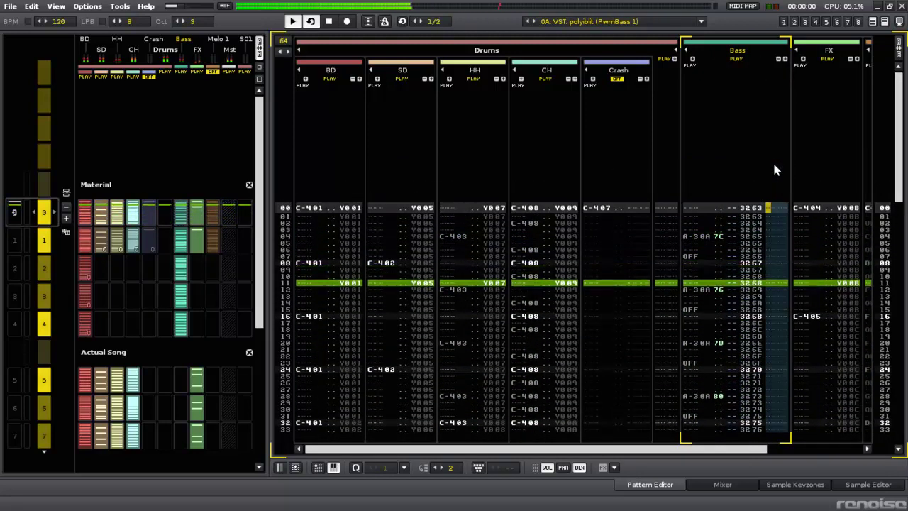
key(ctrl+m)
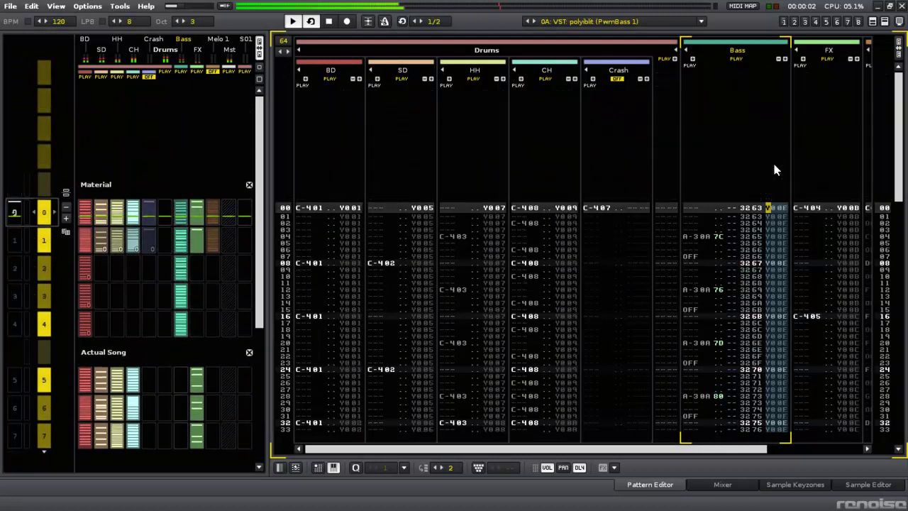
click(120, 5)
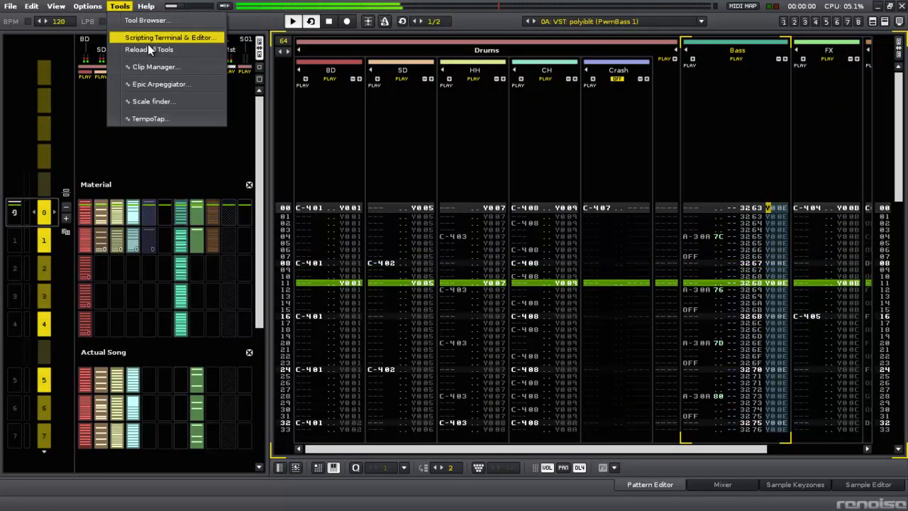
click(154, 65)
- Rename Bass clip 00E to "Bass Boring"
click(515, 313)
click(355, 189)
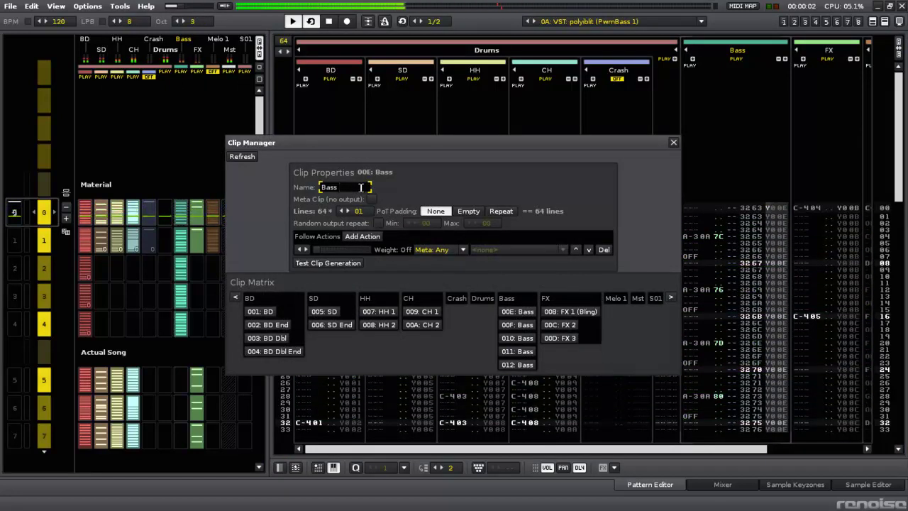
text(Boring)
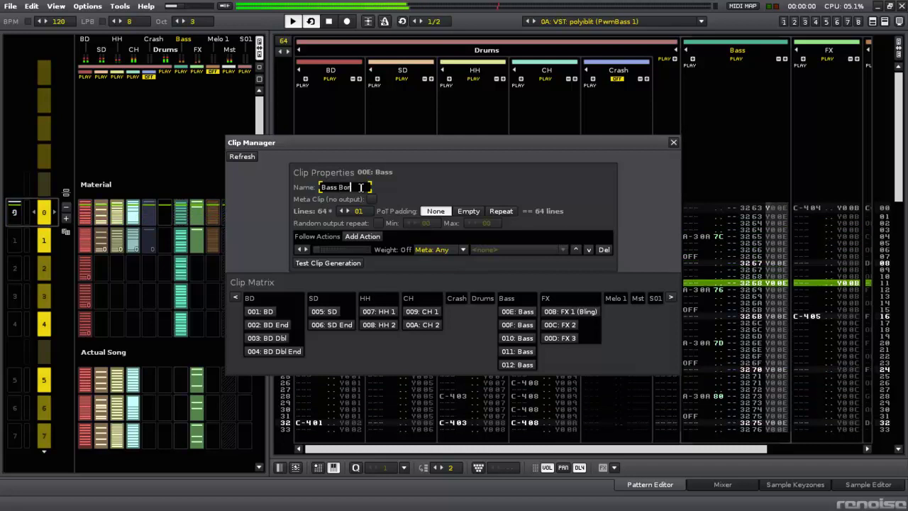
key(Return)
- Rename Bass clip 00F to "Bass Ghit"
click(518, 324)
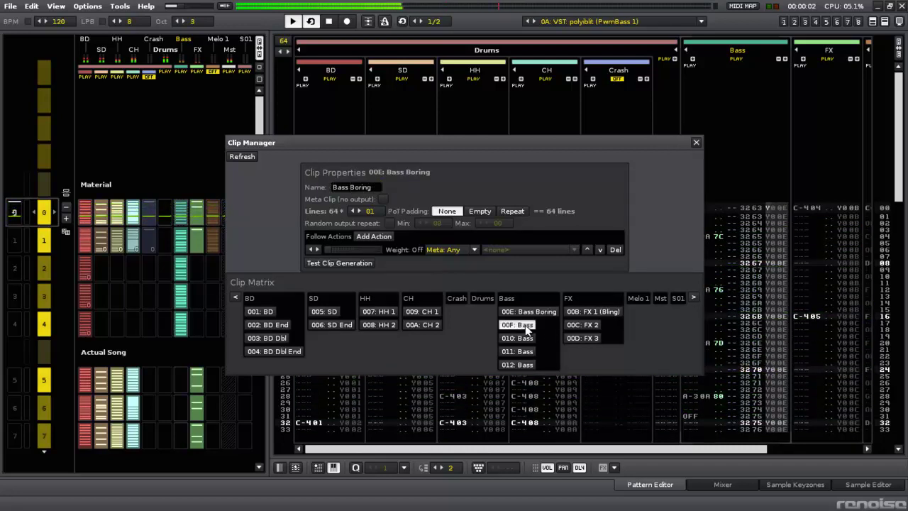
double_click(366, 187)
click(368, 187)
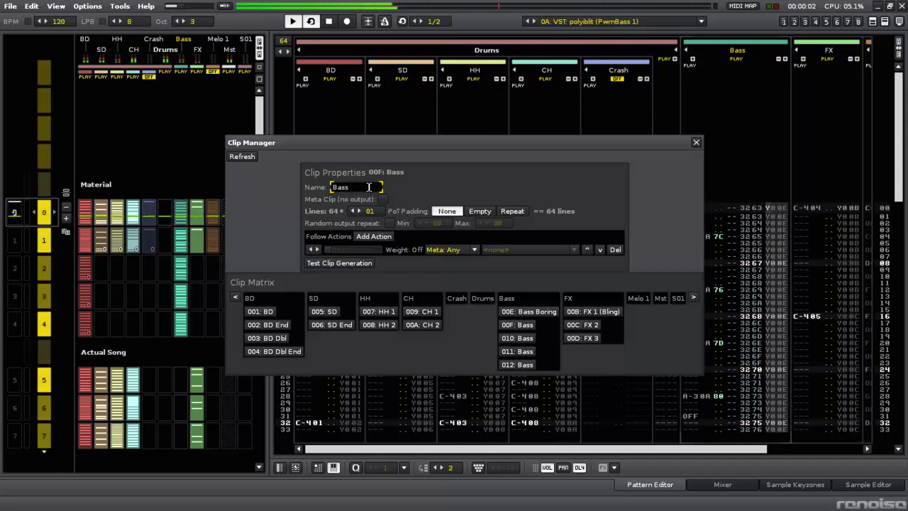
text(Pre)
key(BackSpace)
key(BackSpace)
key(BackSpace)
text(H)
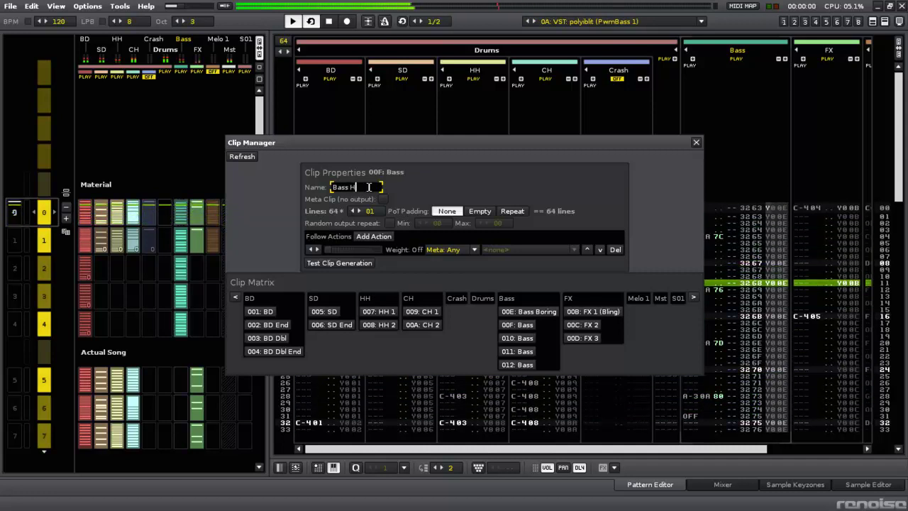
text(hit)
key(Return)
- Switch playback to pattern 2 and rename Bass clip 010 to "Bass Oct Alt"
click(518, 338)
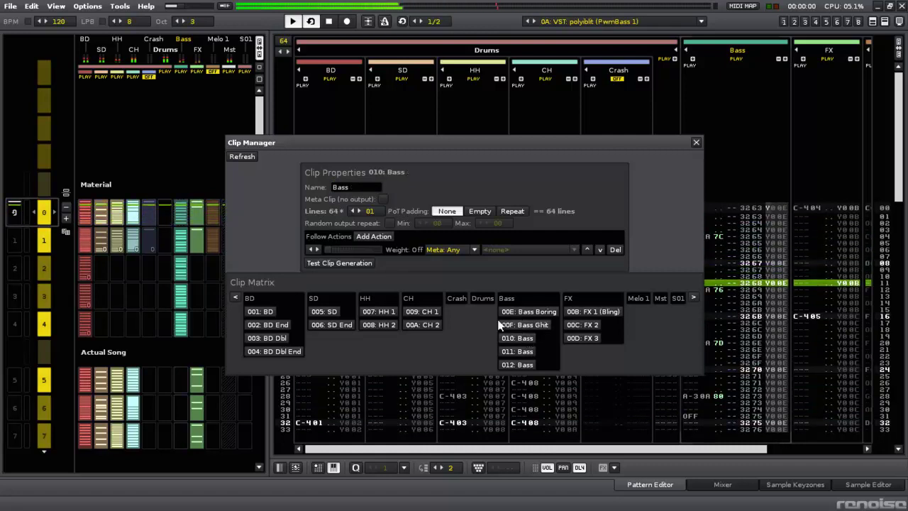
click(12, 269)
click(366, 187)
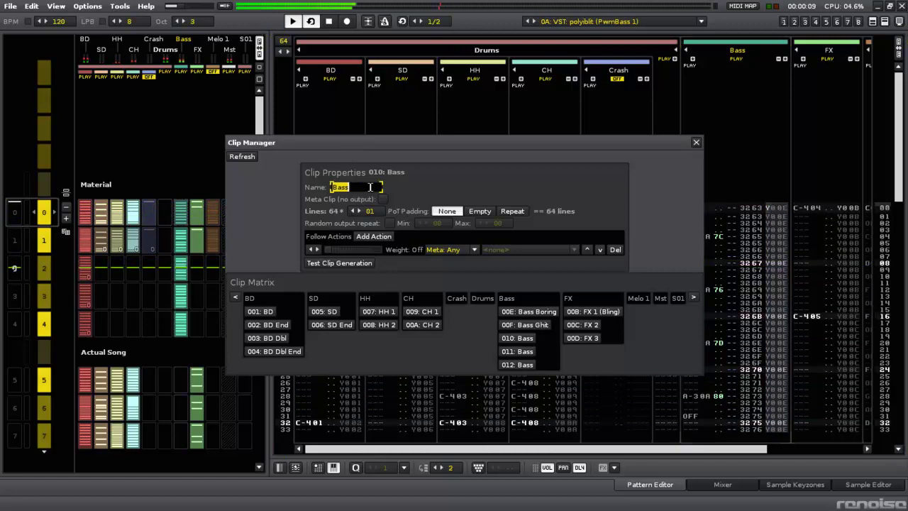
text(0)
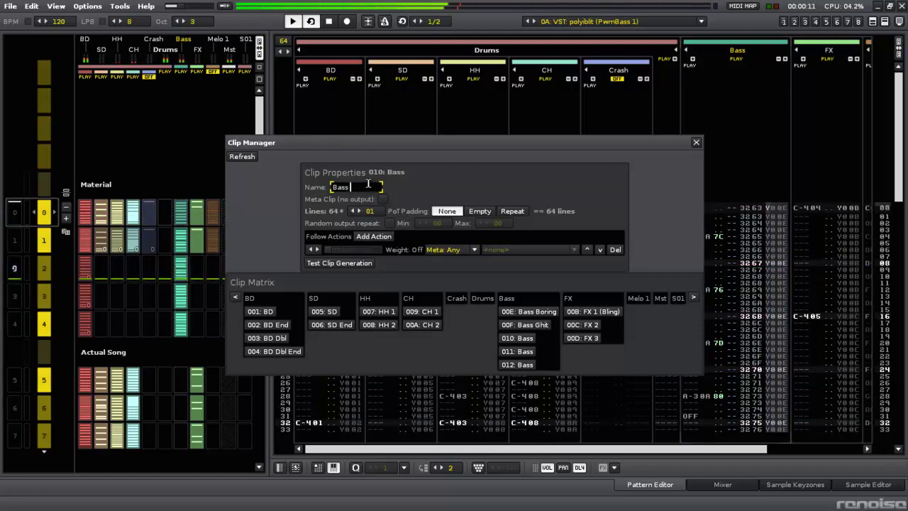
text(ct)
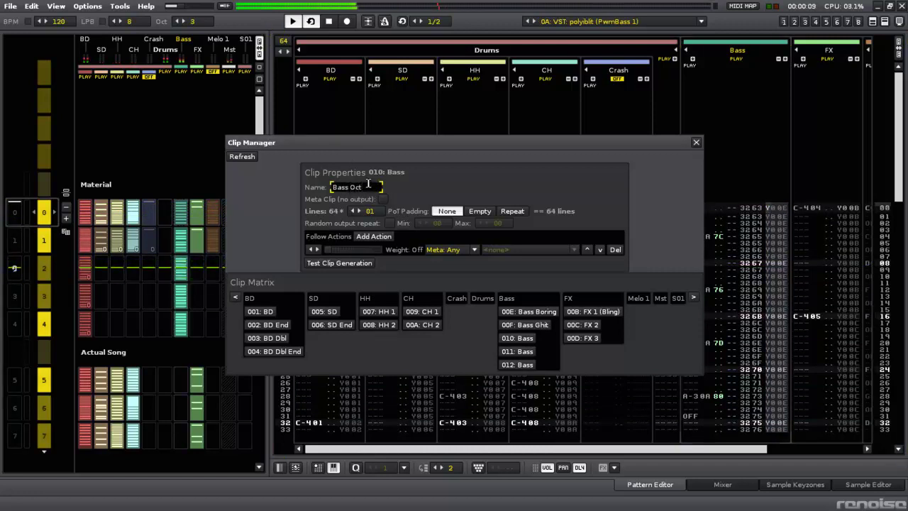
text( Alt)
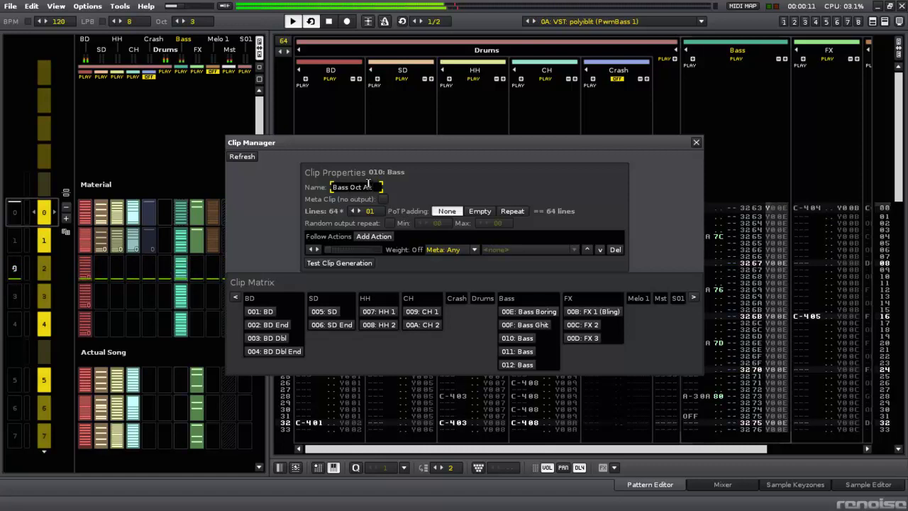
key(Return)
- Switch playback to pattern 3 and rename Bass clip 011 to "Bass Lively"
click(15, 297)
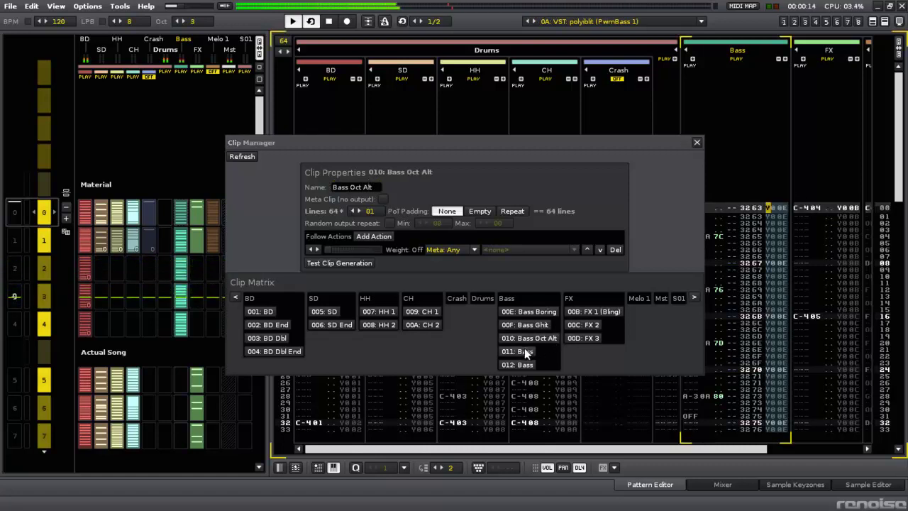
click(523, 351)
click(371, 187)
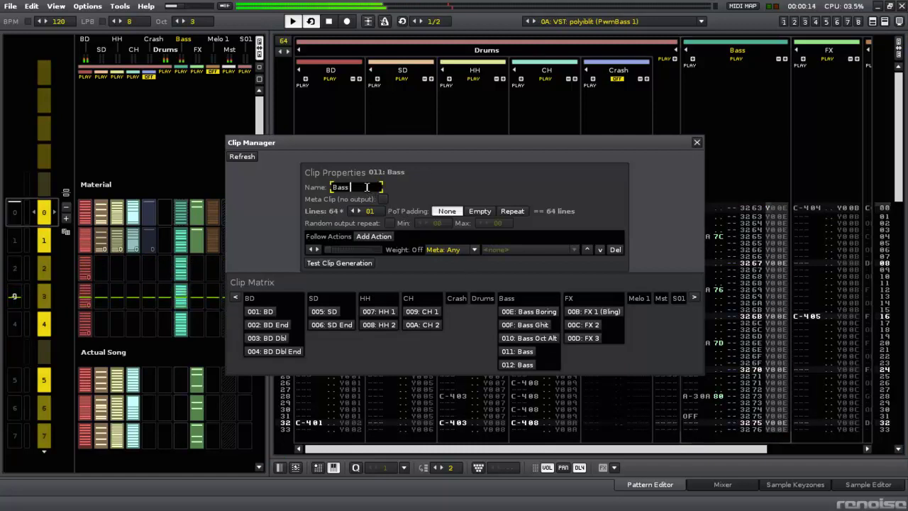
text(Lively)
key(Return)
- Rename Bass clip 012 to "Bass Full"
click(517, 364)
click(363, 188)
text(Full)
key(Return)
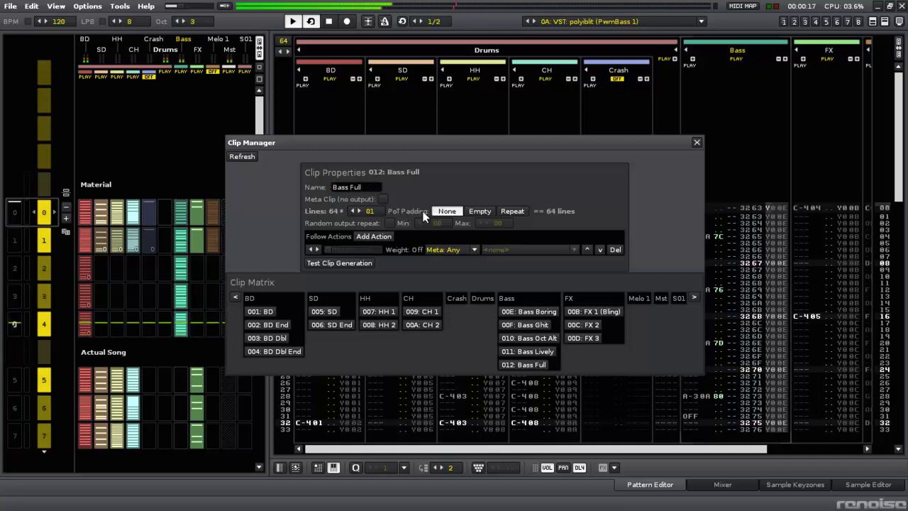
- Add a second follow action to clip 00E: Bass Boring, give both actions weight 22 and set the first to Repeat
click(540, 312)
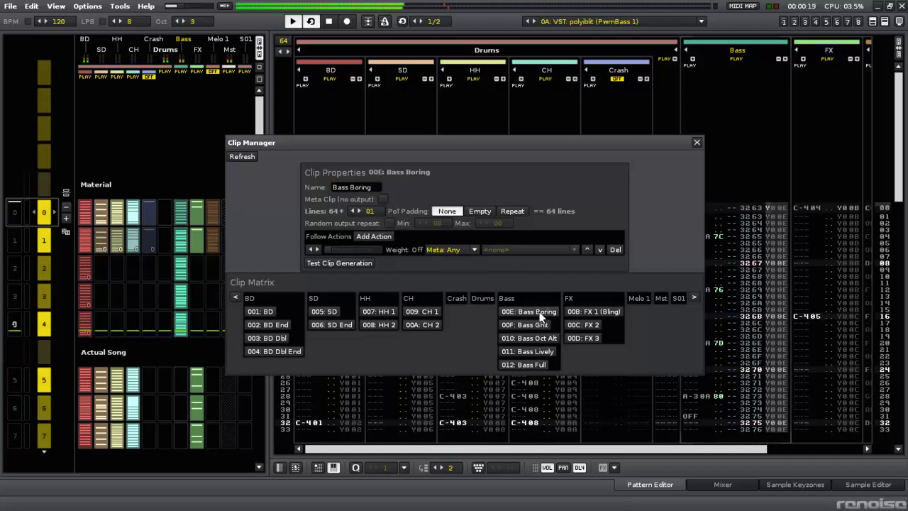
click(474, 249)
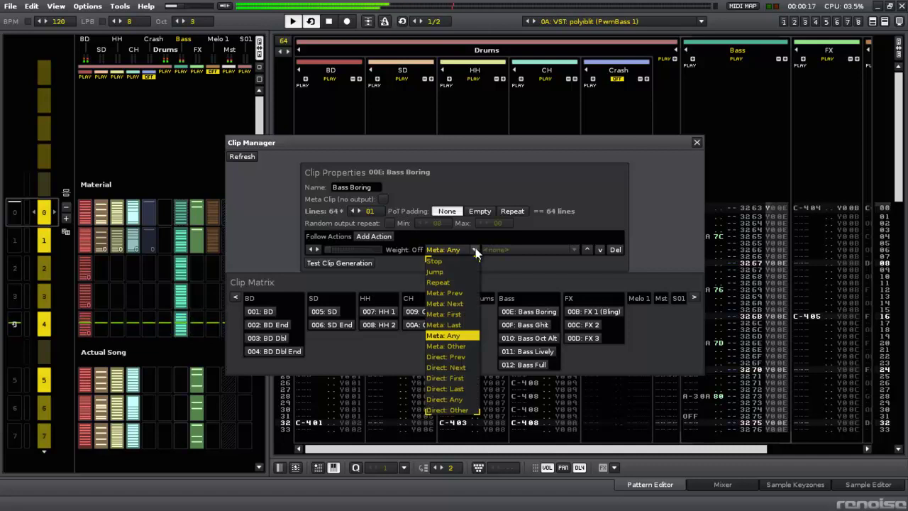
click(476, 248)
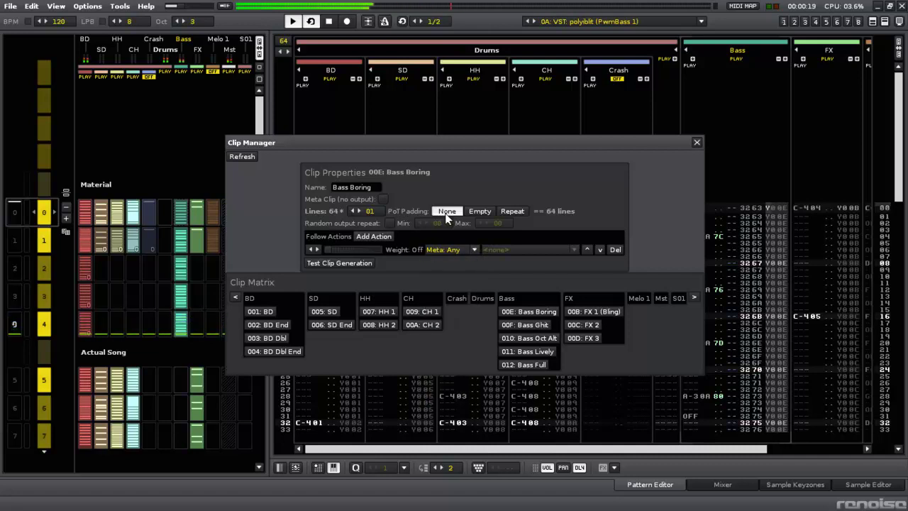
click(361, 235)
drag(329, 251, 339, 264)
click(454, 250)
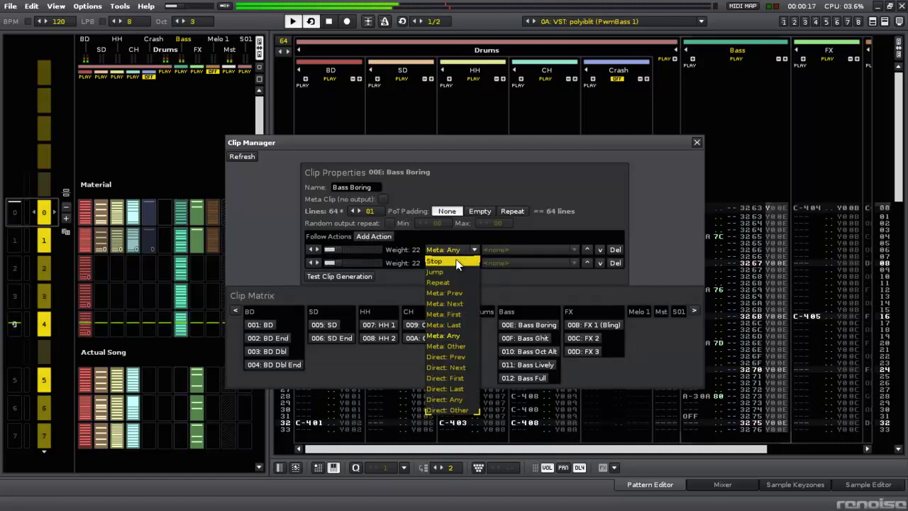
click(450, 283)
- Set Bass Boring's second follow action to Jump to clip 00F: Bass Ghit
click(441, 264)
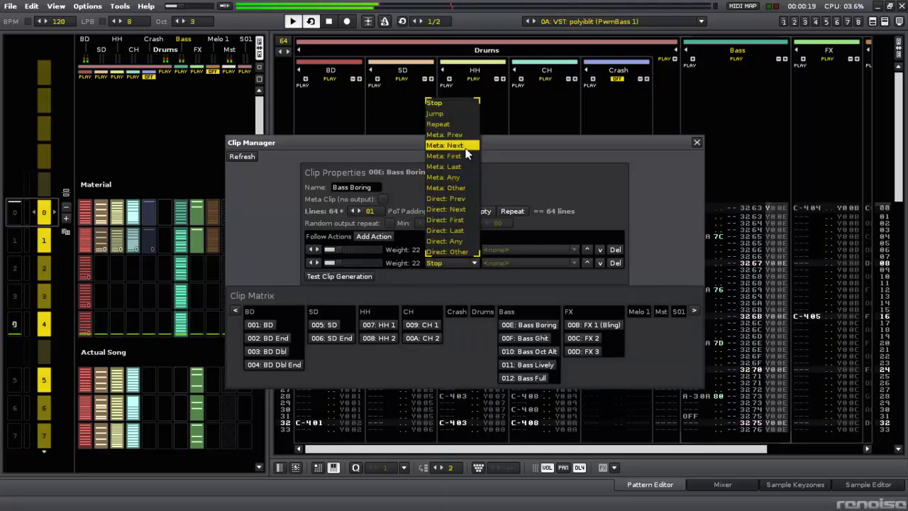
click(460, 113)
click(506, 263)
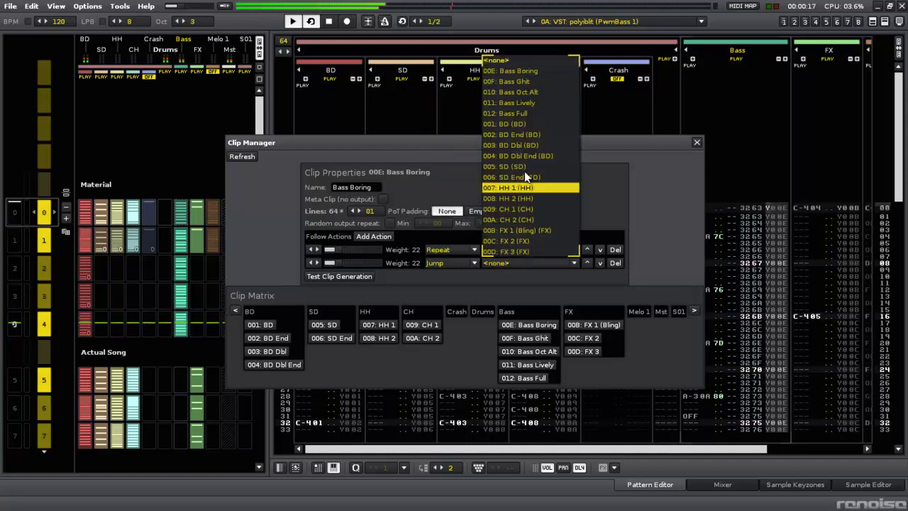
click(534, 87)
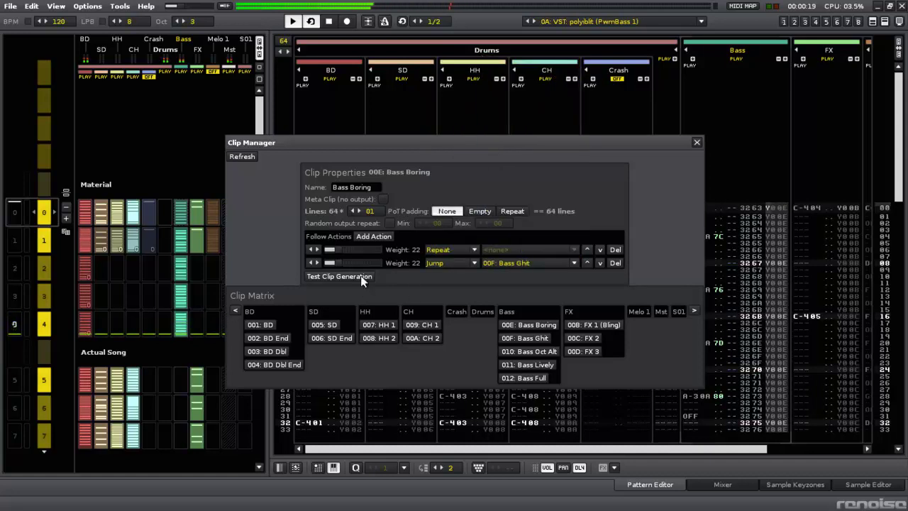
- Add a third follow action to Bass Boring with weight 17 that jumps to clip 010: Bass Oct Alt
click(374, 236)
drag(328, 277, 326, 276)
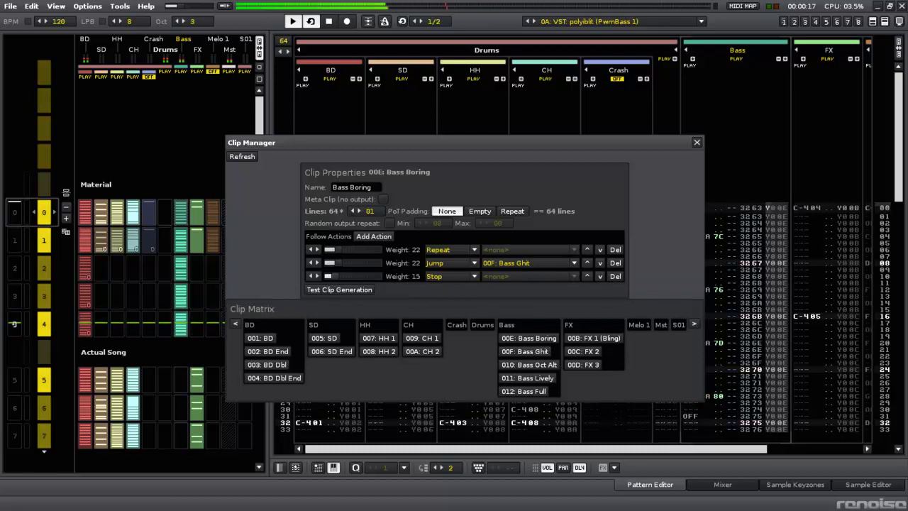
click(474, 277)
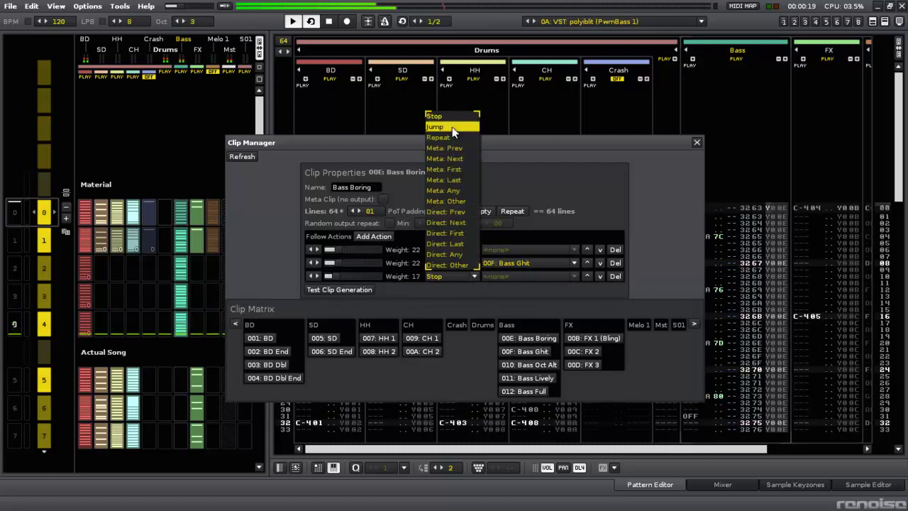
click(454, 126)
click(515, 277)
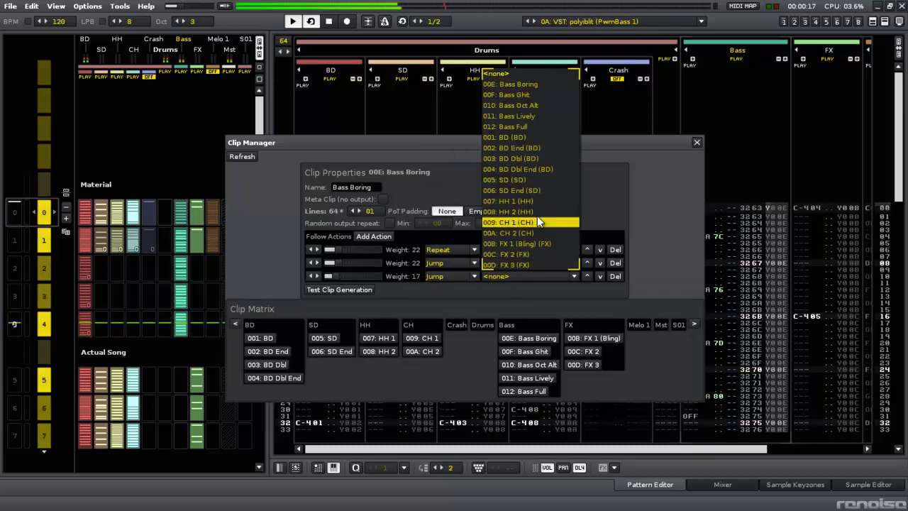
click(547, 105)
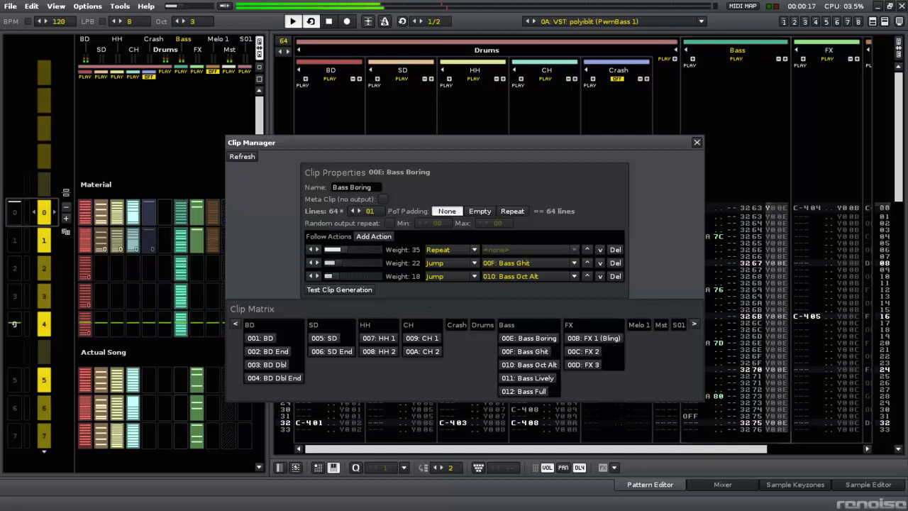
- Add a second follow action to clip 00F: Bass Ghit and set its first action to Repeat with weight 18
click(518, 352)
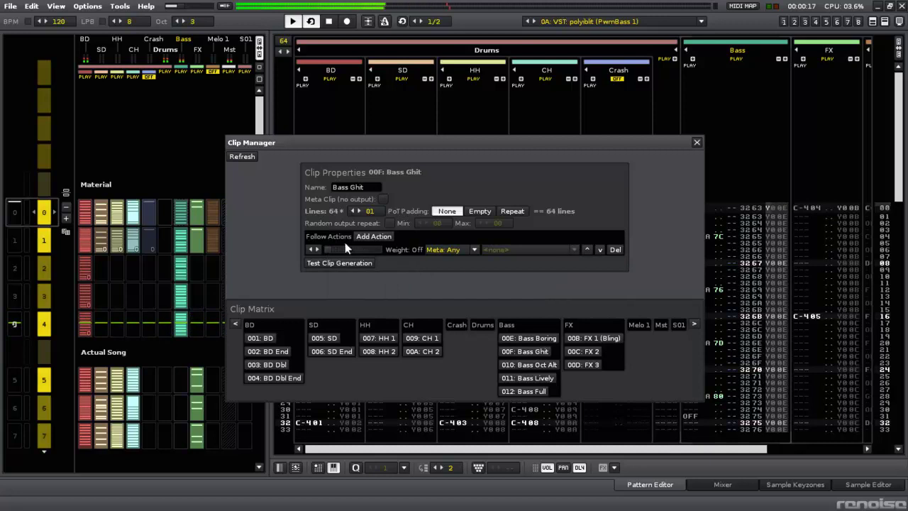
click(372, 237)
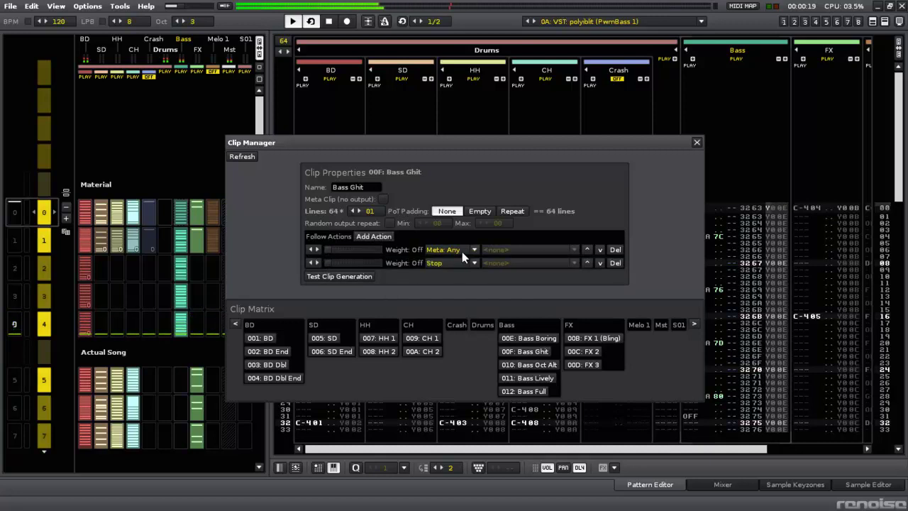
click(474, 249)
click(451, 275)
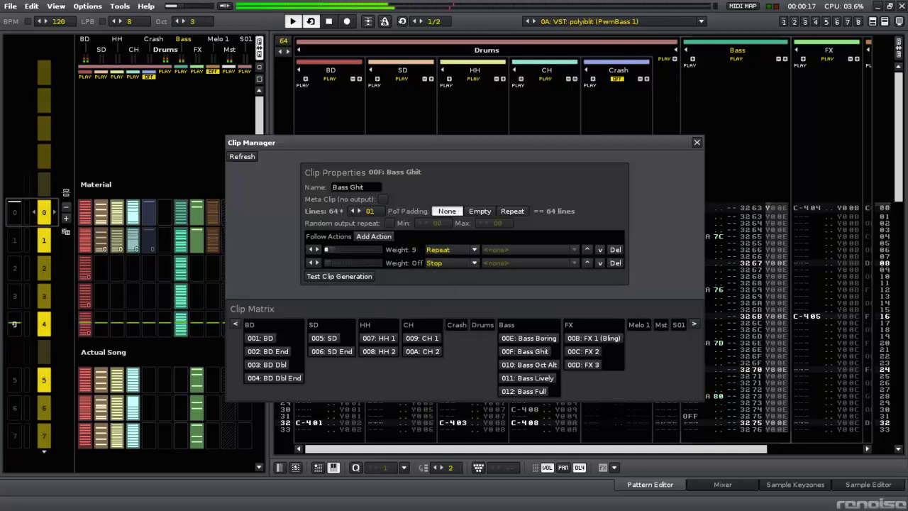
- Set Bass Ghit's second follow action to weight 29 with a Jump to clip 00E: Bass Boring
drag(328, 262, 333, 262)
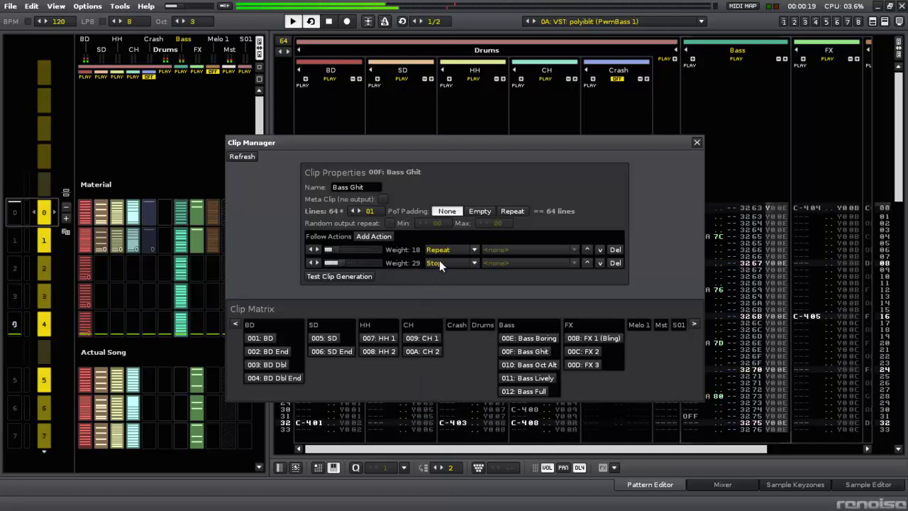
click(440, 263)
click(448, 113)
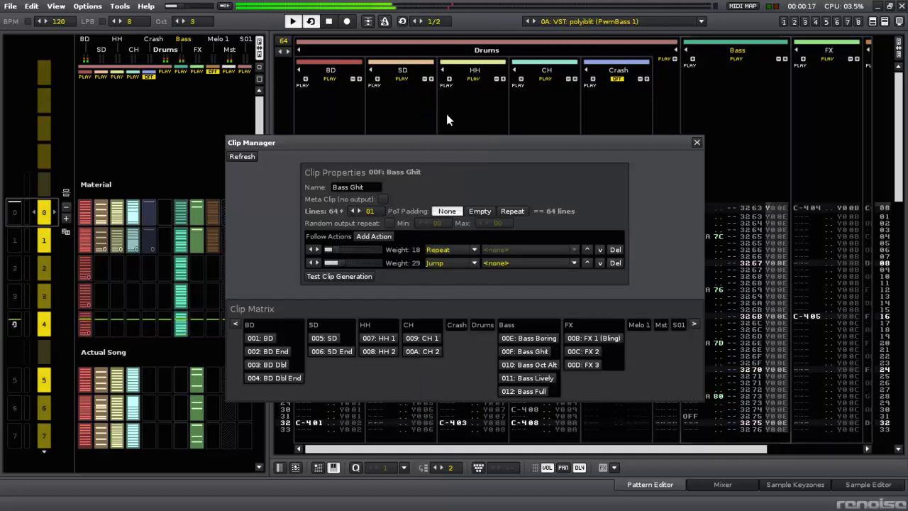
click(508, 261)
click(501, 69)
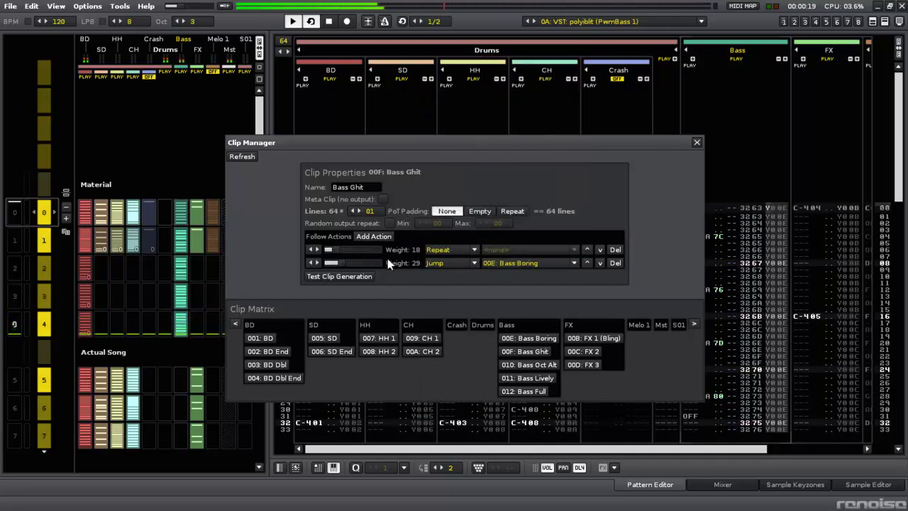
- Add a third follow action to Bass Ghit with weight 34 that jumps to clip 011: Bass Lively
click(372, 237)
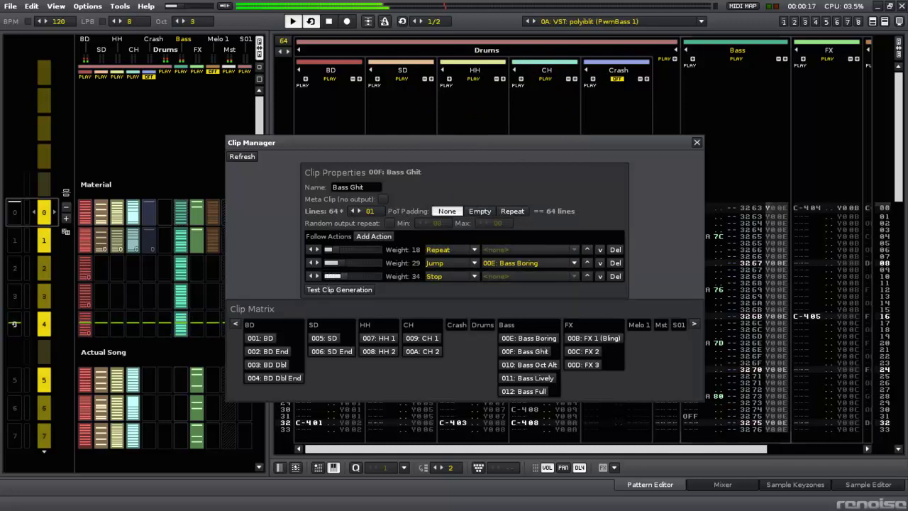
click(451, 275)
click(455, 125)
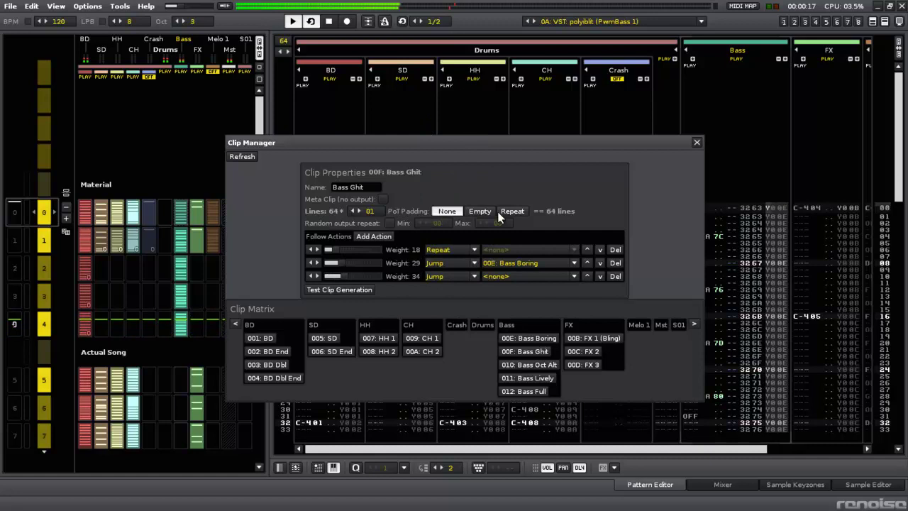
click(511, 276)
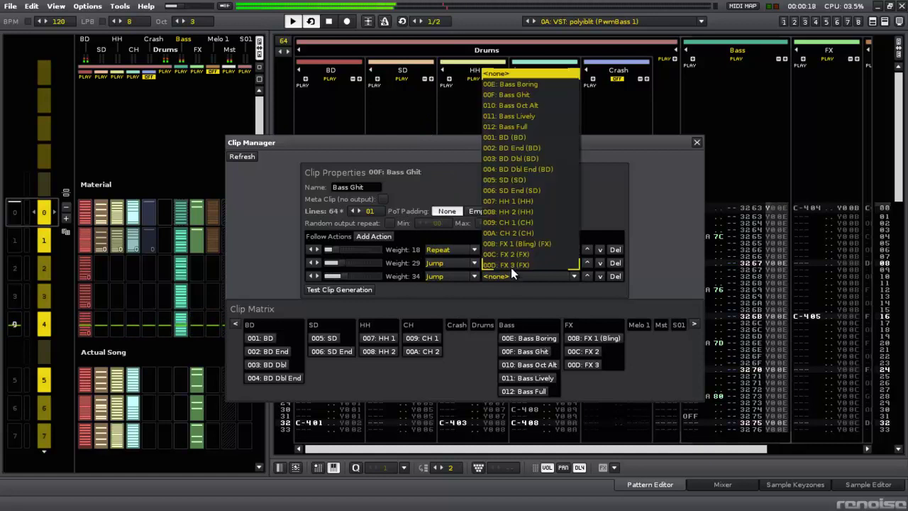
click(541, 115)
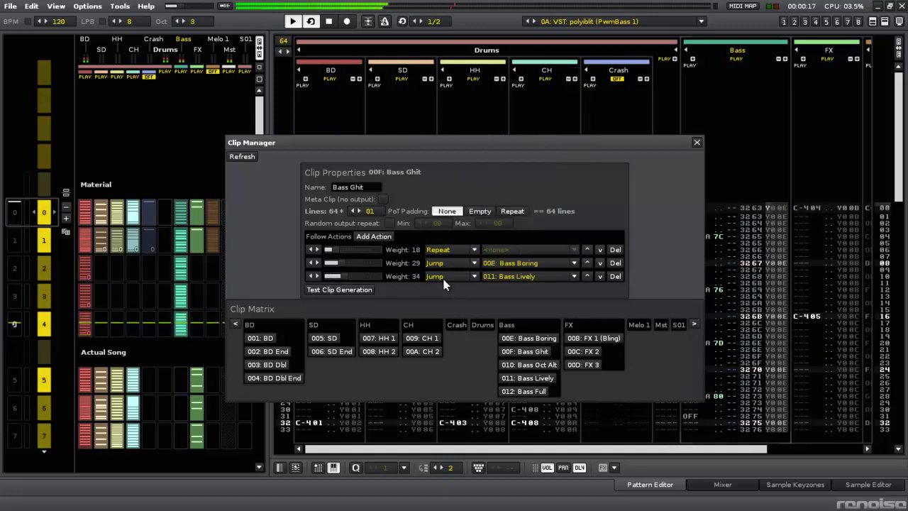
- Set clip 010: Bass Oct Alt to jump to 011: Bass Lively, with random output repeat from 01 to 02
click(537, 379)
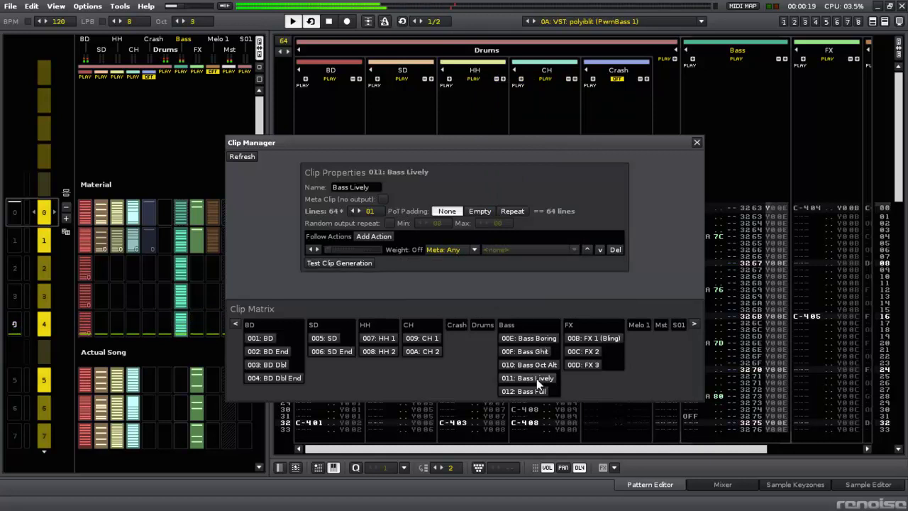
click(537, 365)
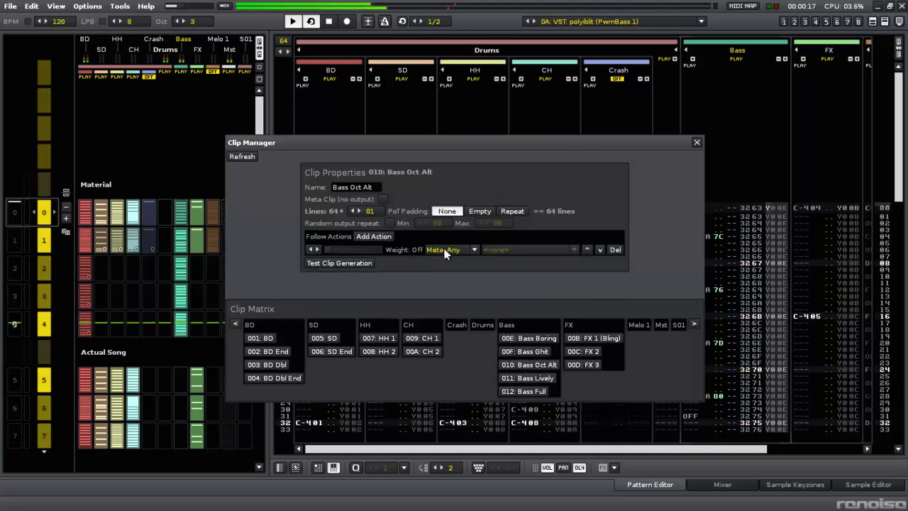
click(443, 250)
click(454, 271)
click(497, 250)
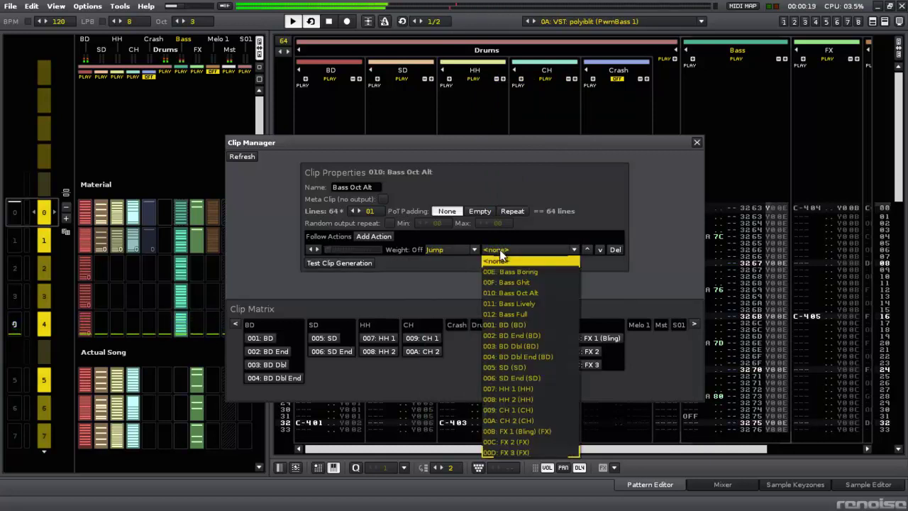
click(532, 303)
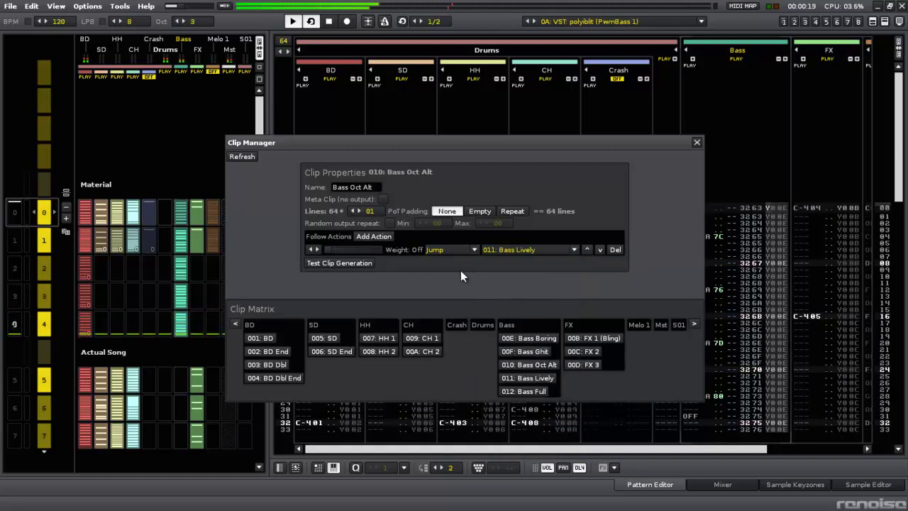
click(390, 222)
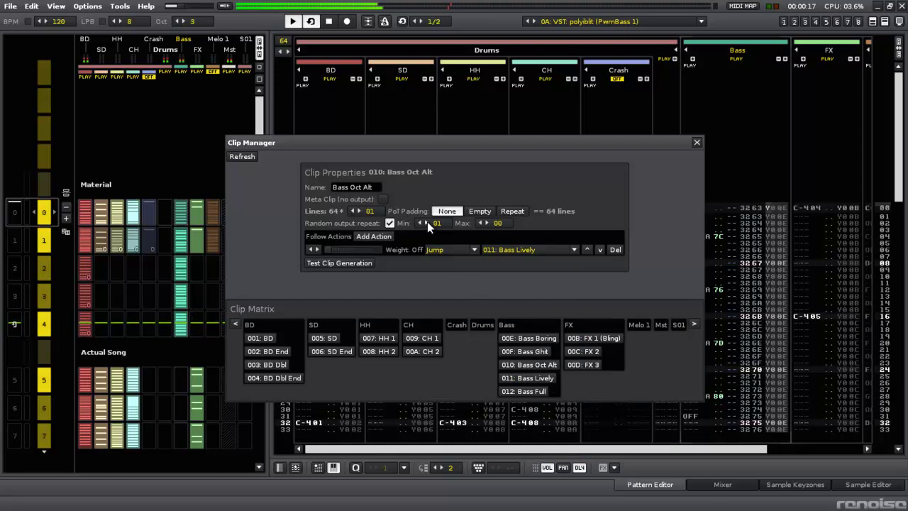
click(480, 222)
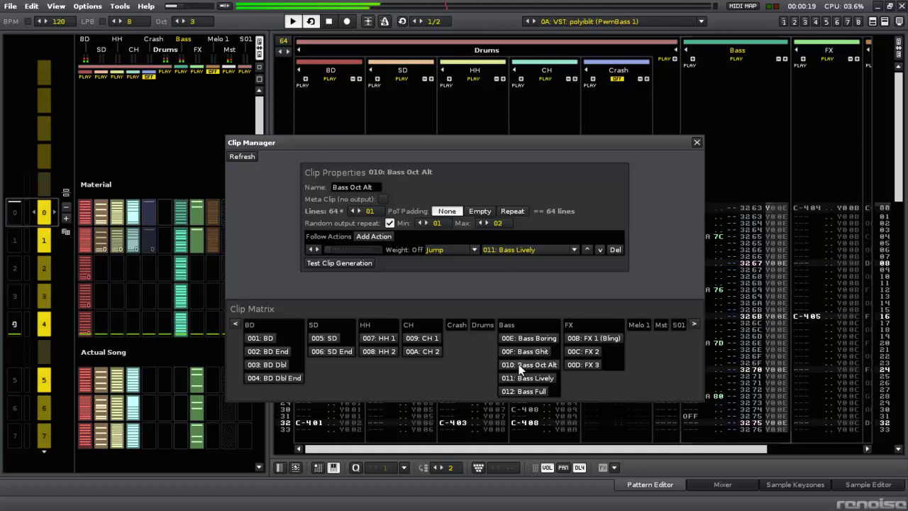
- Set the first follow action of clip 012: Bass Full to Jump to 010: Bass Oct Alt
click(522, 391)
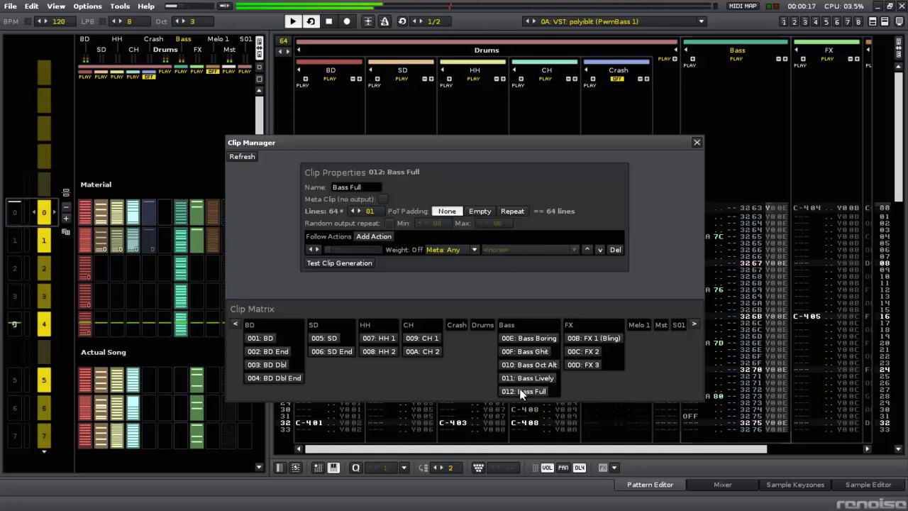
click(450, 250)
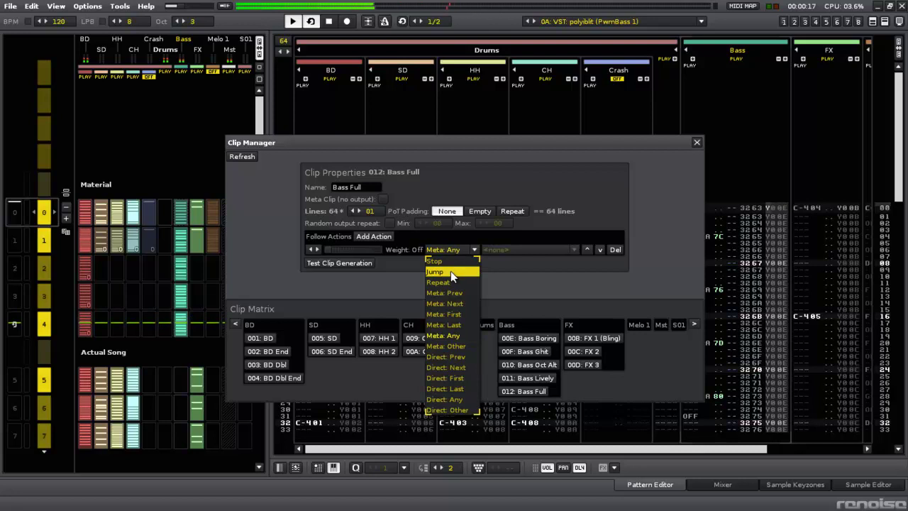
click(451, 271)
click(506, 252)
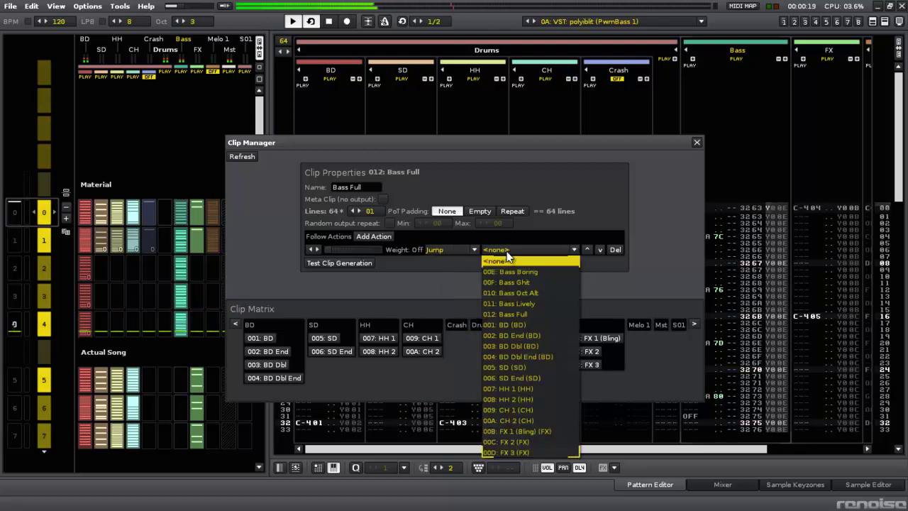
click(543, 293)
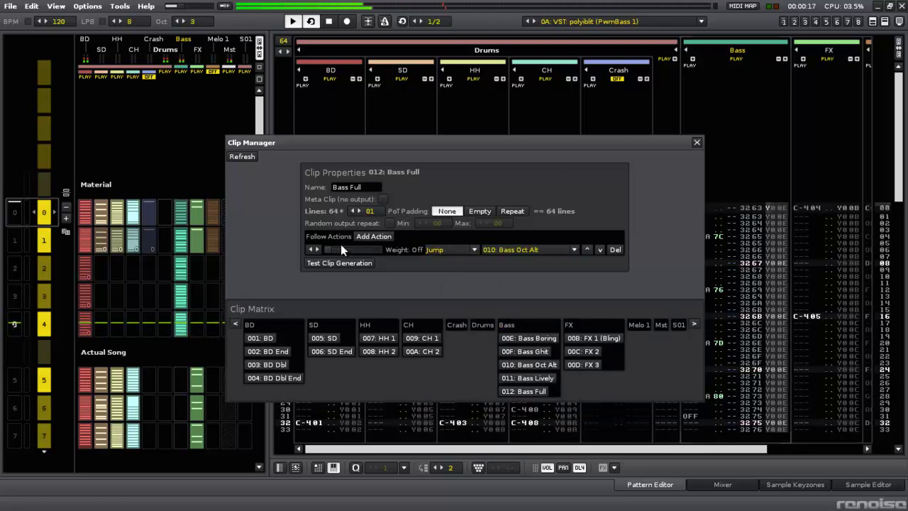
- Give Bass Full's first action weight 7 and add a second one with weight 21 that jumps to 011: Bass Lively
click(367, 240)
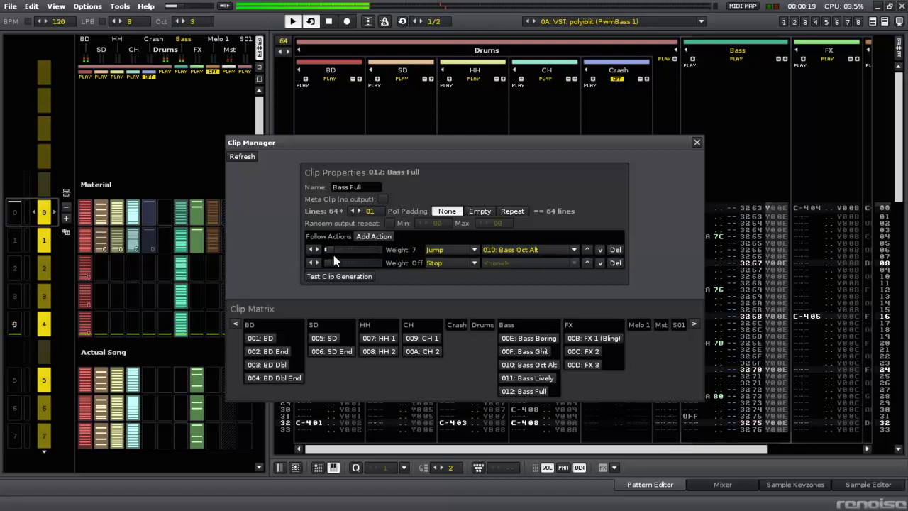
drag(327, 264, 342, 264)
click(437, 263)
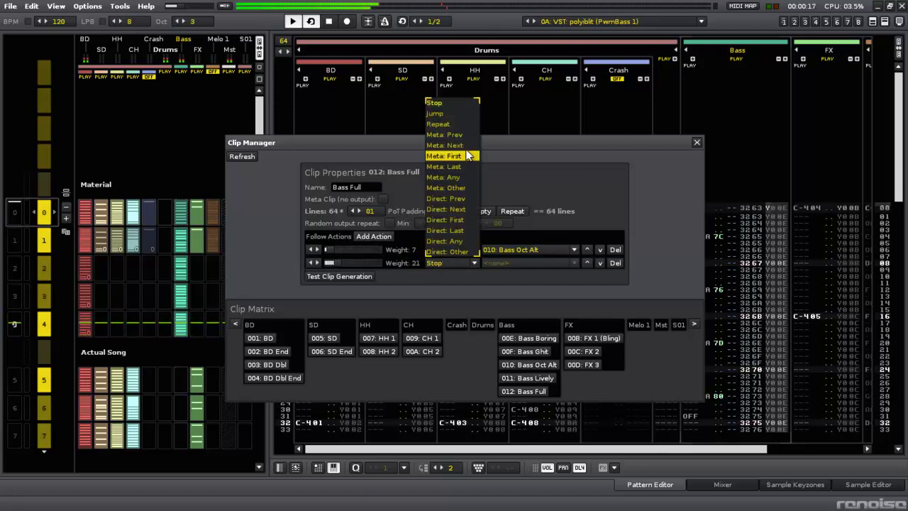
click(462, 113)
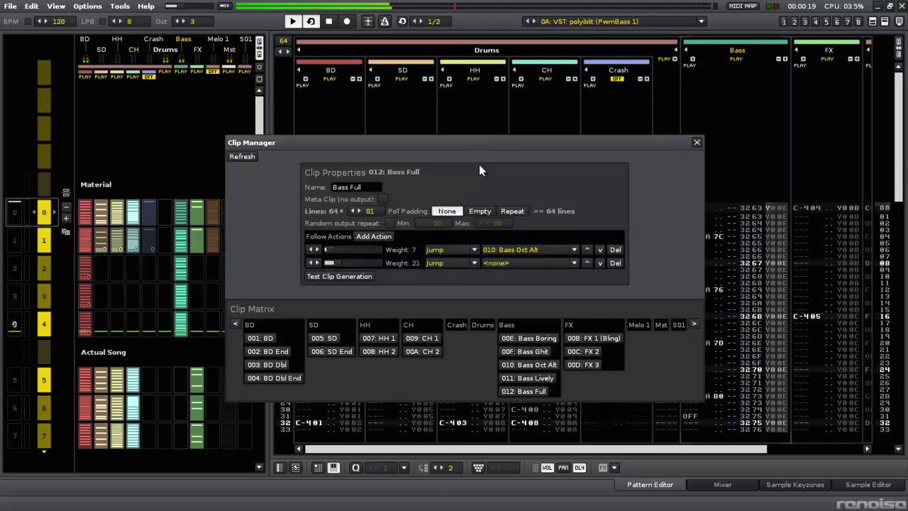
click(500, 263)
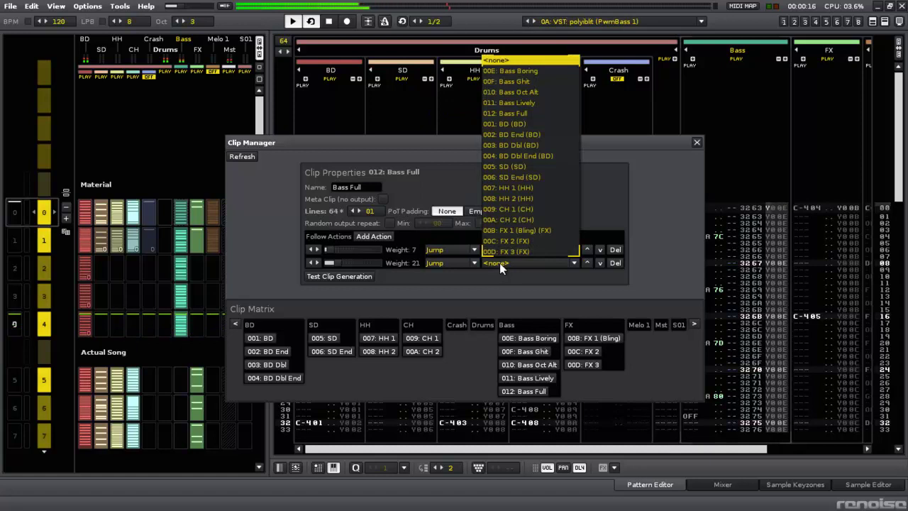
click(540, 103)
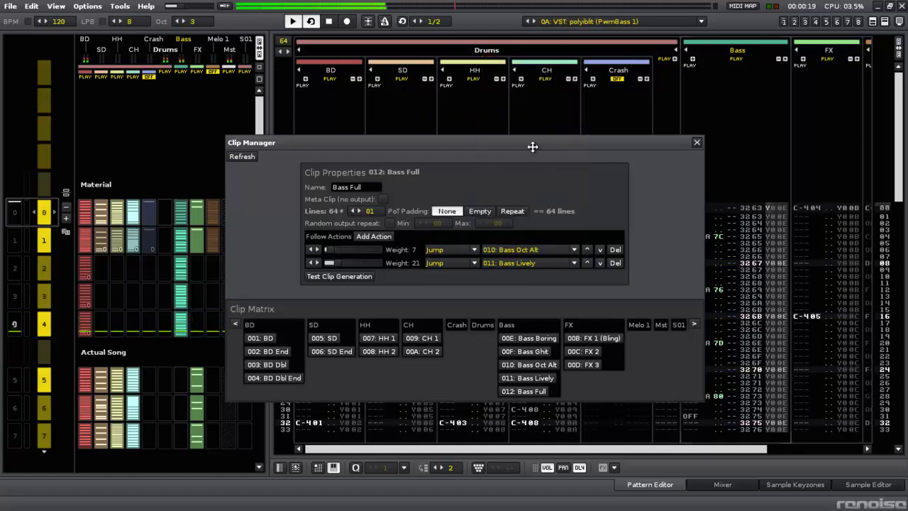
- Add a third follow action to Bass Full set to Repeat with weight 65, and set the second action's weight to 16
click(361, 239)
drag(326, 276, 348, 276)
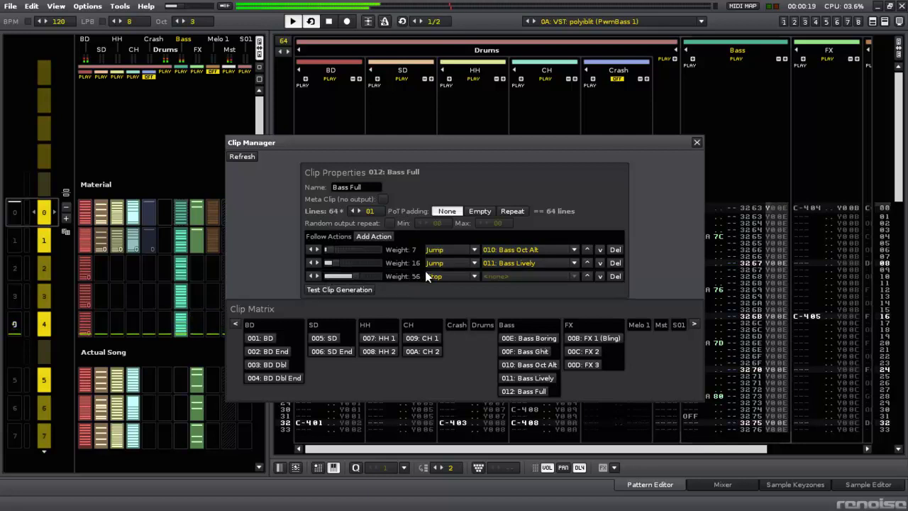
click(449, 273)
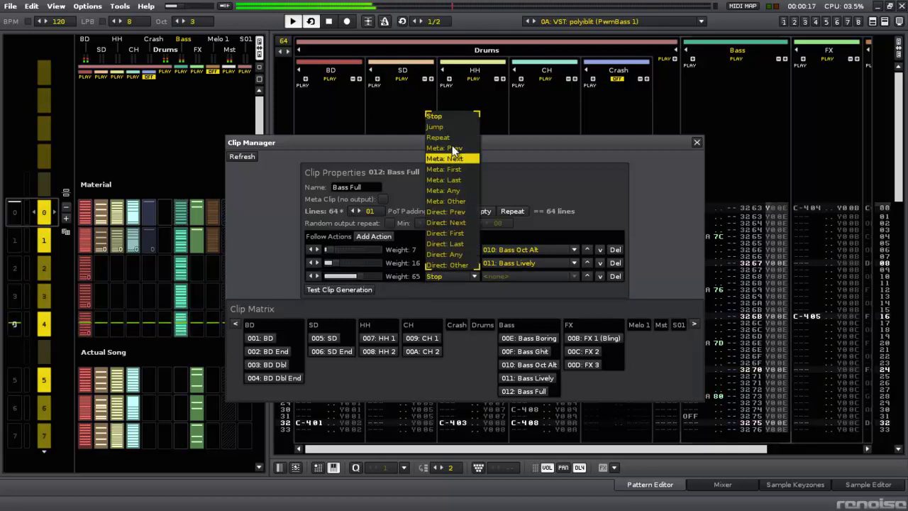
click(454, 138)
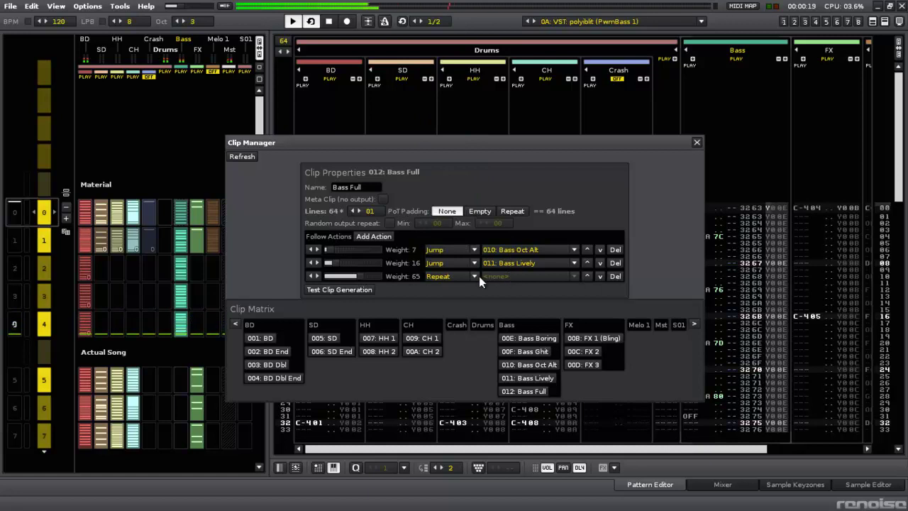
- Test clip generation starting from clip 00E: Bass Boring twice and check the generated sequences
click(542, 338)
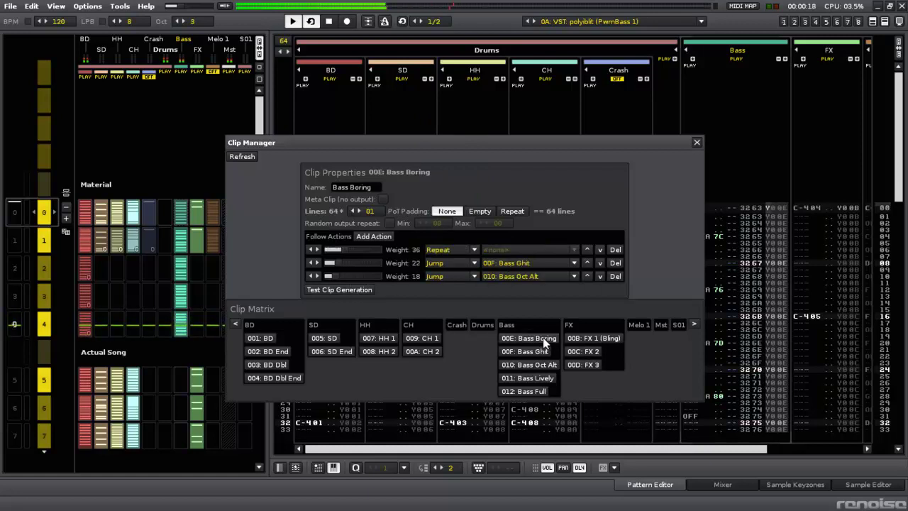
click(351, 291)
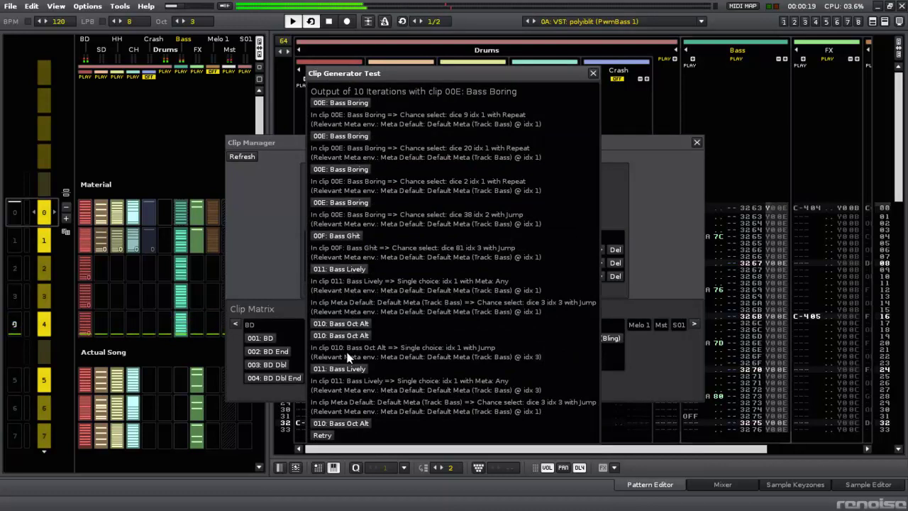
click(330, 435)
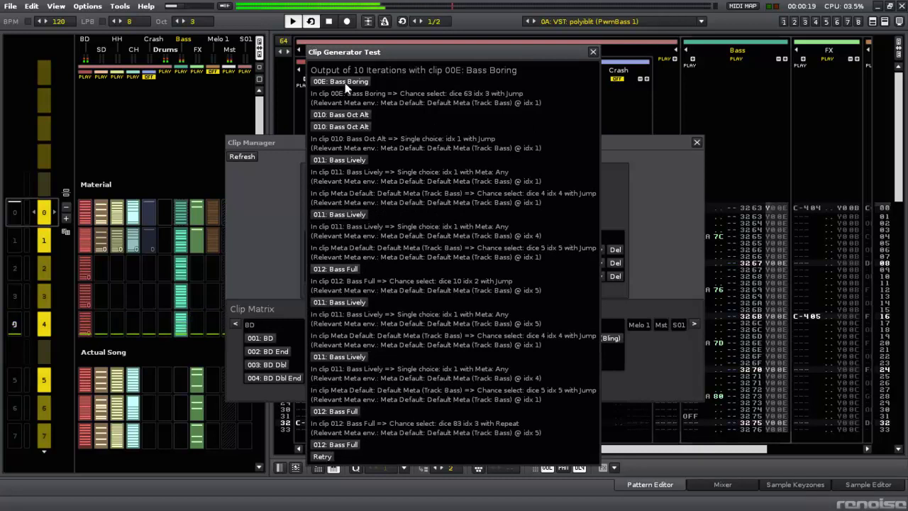
click(593, 52)
- Set the weight of Bass Boring's Repeat action to 44 and test its clip generation
click(511, 340)
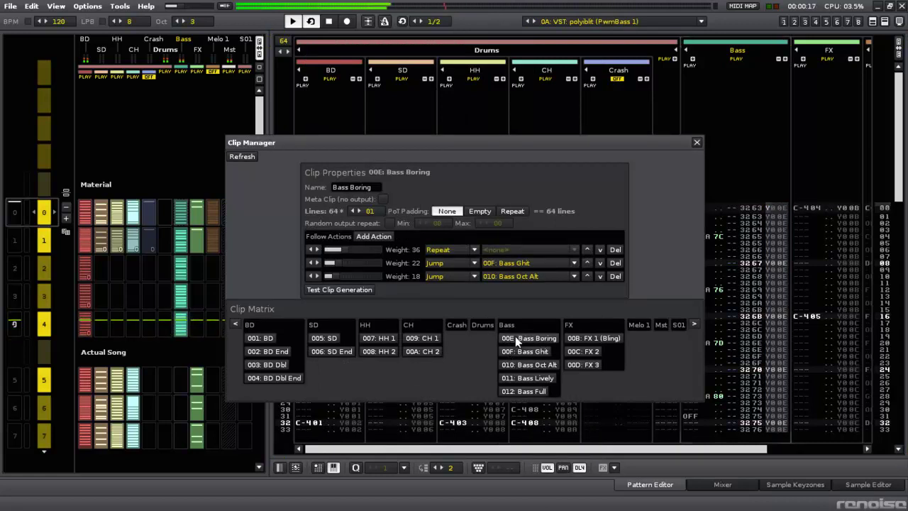
drag(335, 249, 346, 247)
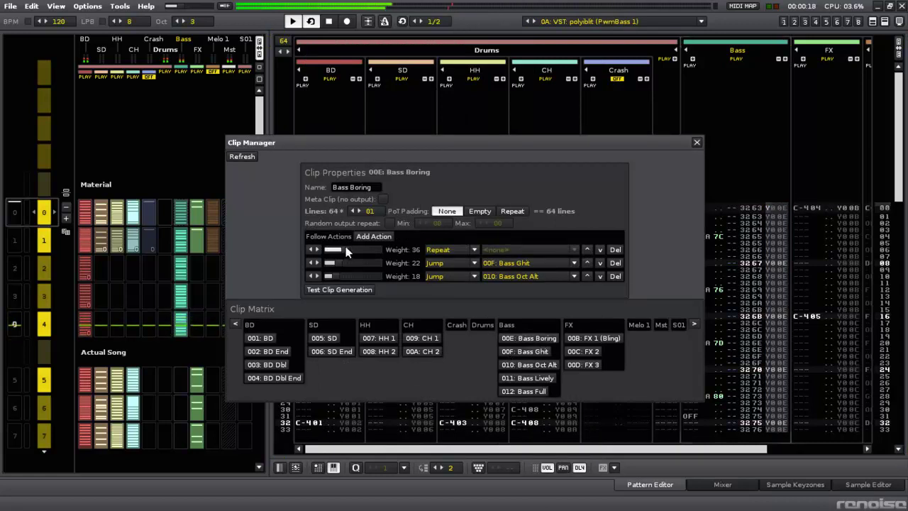
click(357, 290)
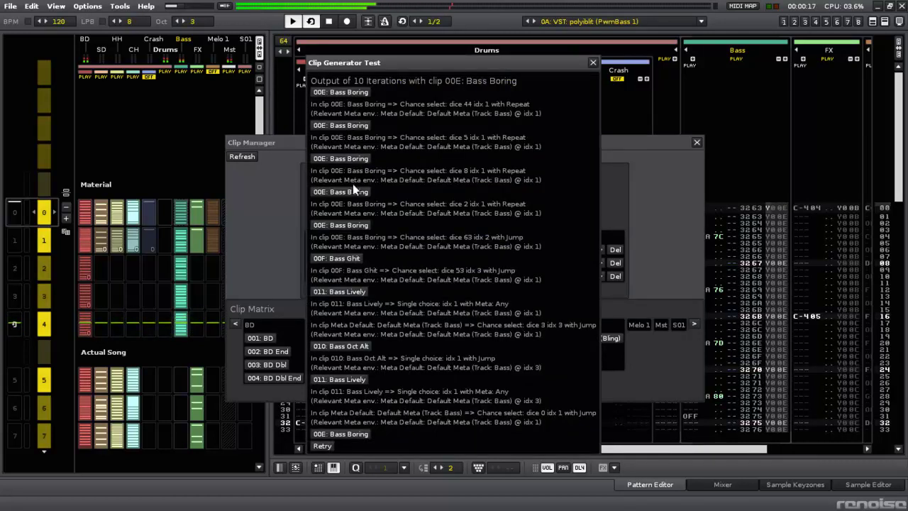
click(593, 64)
- Move the Clip Manager clear of the pattern matrix, loop Actual Song positions 5 to 8 and play from position 5
drag(515, 144, 708, 67)
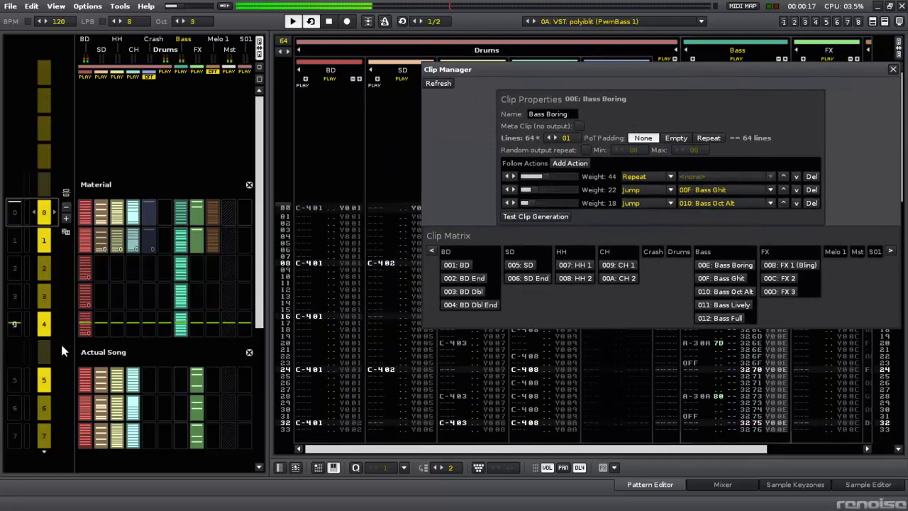
scroll(259, 332, down, 3)
scroll(259, 331, down, 1)
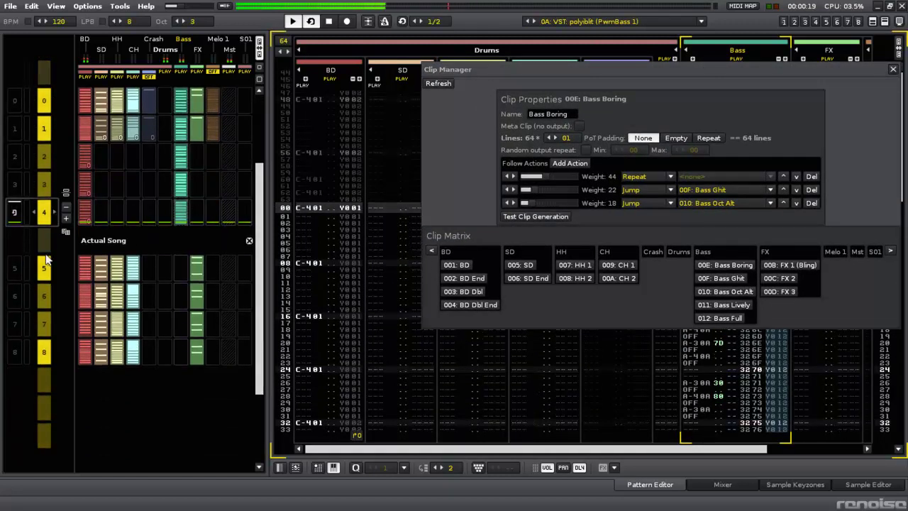
drag(26, 268, 21, 352)
click(12, 269)
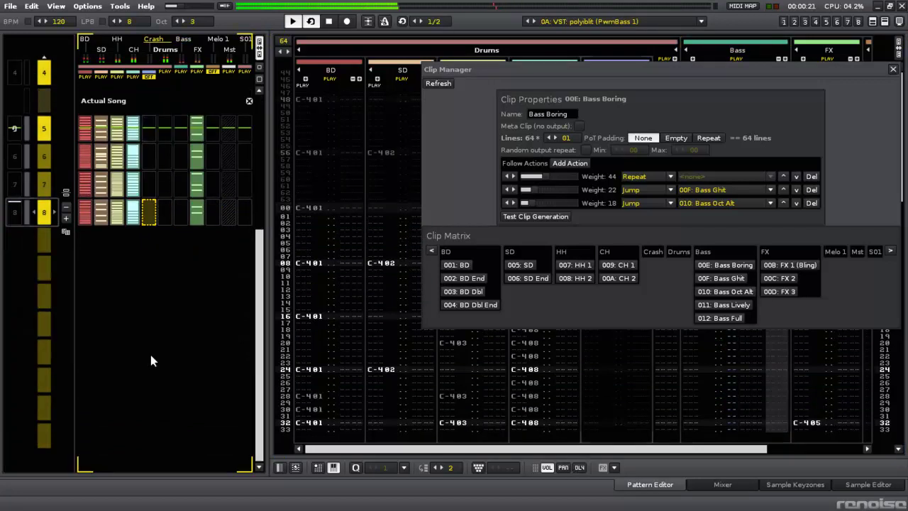
- Insert six empty patterns, 9 to 14, after pattern 8 in the Actual Song section
click(66, 220)
click(67, 218)
click(67, 218)
click(67, 218)
click(67, 218)
scroll(254, 318, up, 6)
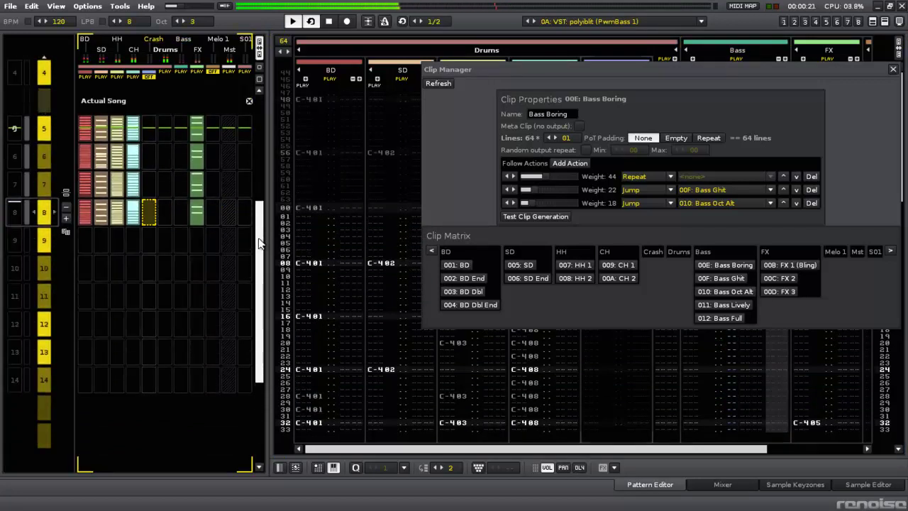
- Select the BD to FX slots of Actual Song positions 5 to 14 and generate BD from 001: BD and SD from 005: SD
drag(90, 132, 203, 372)
right_click(189, 220)
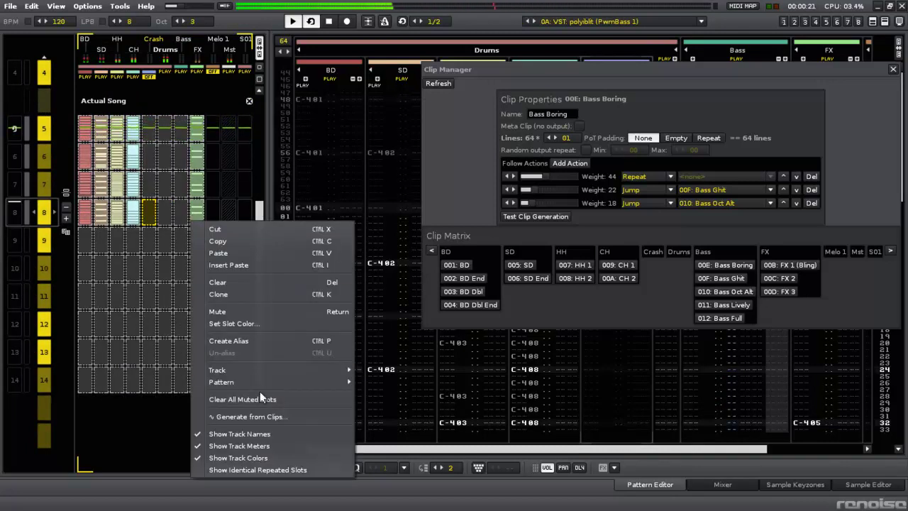
click(252, 415)
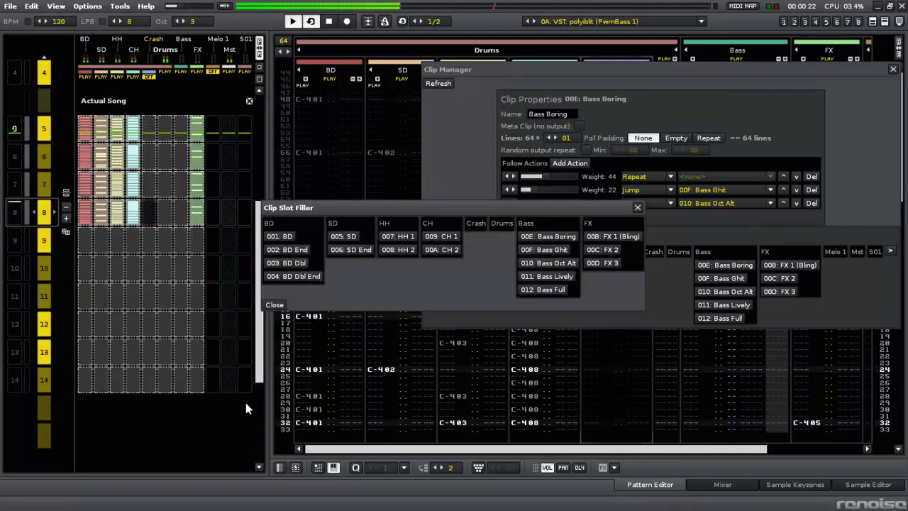
click(287, 237)
click(346, 236)
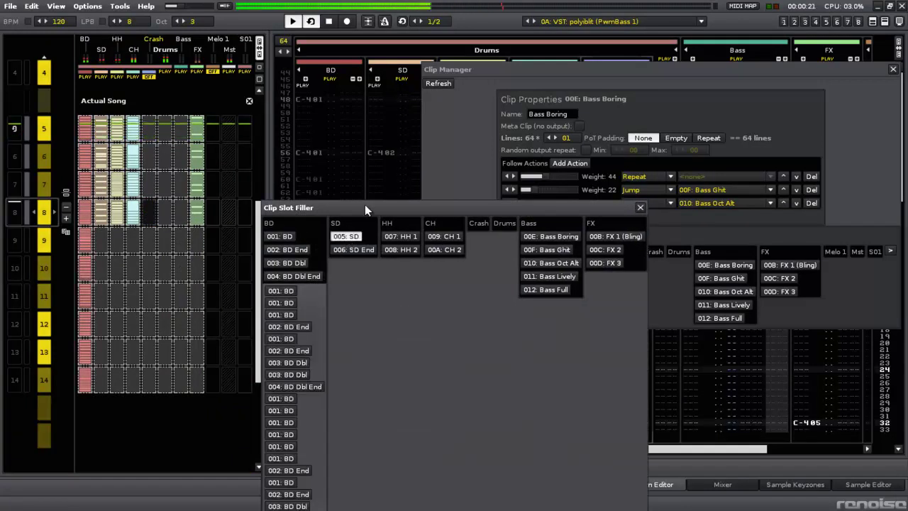
drag(376, 208, 457, 41)
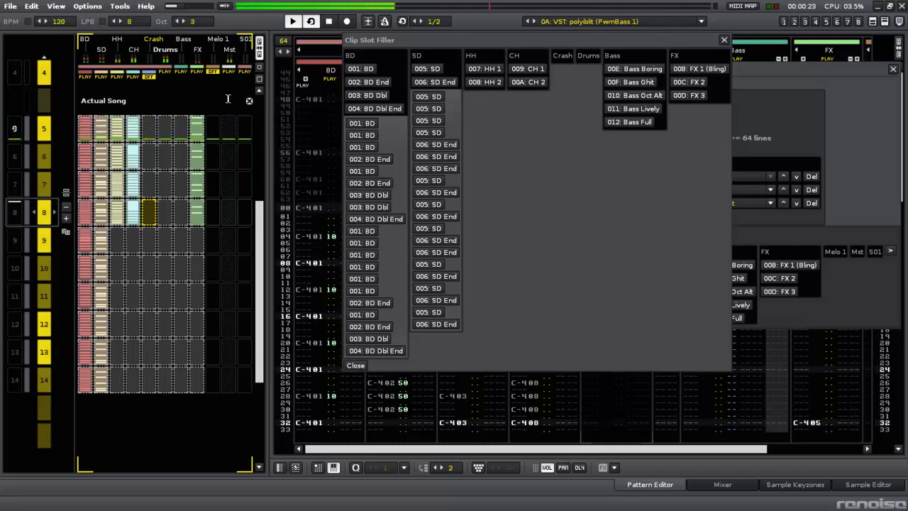
- Generate HH from 007: HH 1, CH from 009: CH 1, Bass from 00E: Bass Boring and FX from 00B: FX 1 (Bling), and close the Clip Slot Filler
click(491, 68)
click(492, 67)
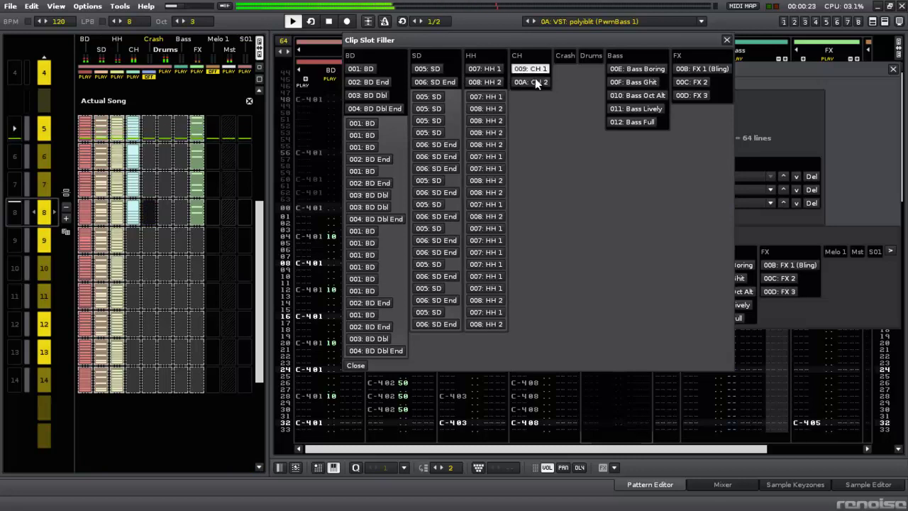
click(653, 69)
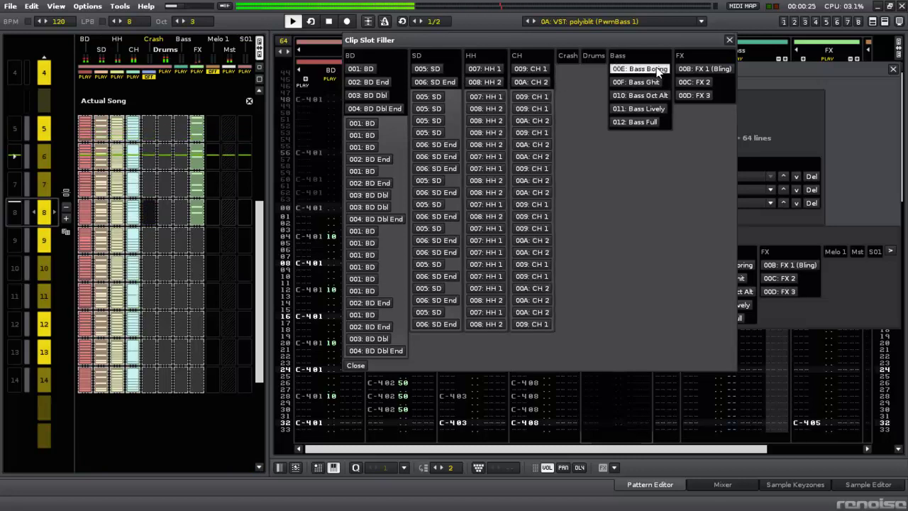
click(692, 70)
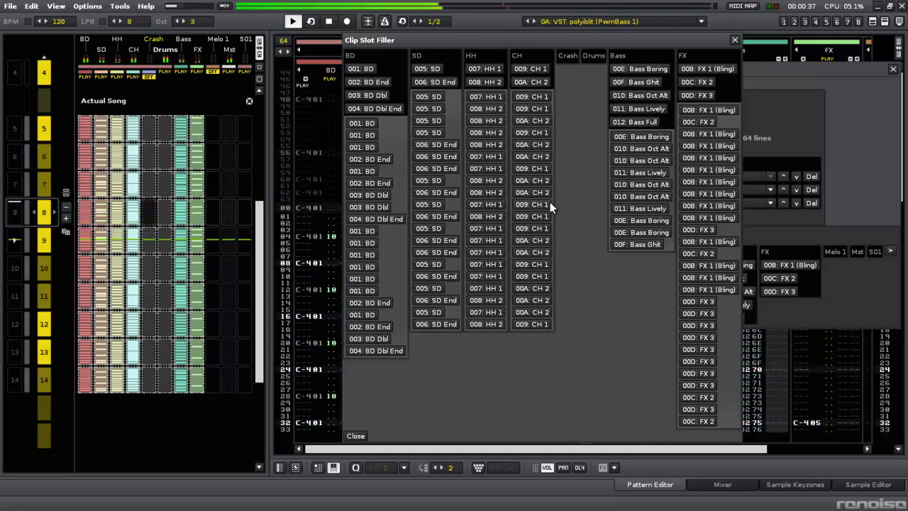
click(734, 40)
- Select the Bass slots of Actual Song positions 5 to 14 and generate them again from 00E: Bass Boring
drag(713, 63, 683, 62)
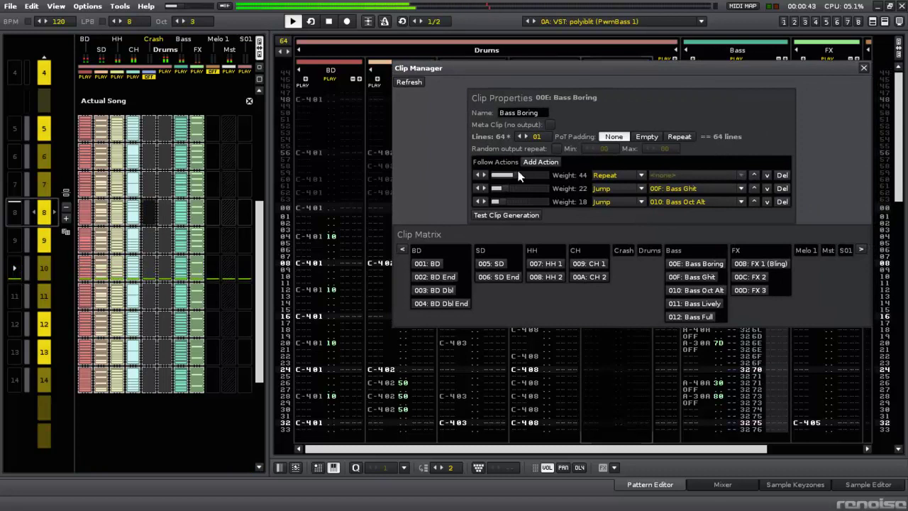
click(181, 282)
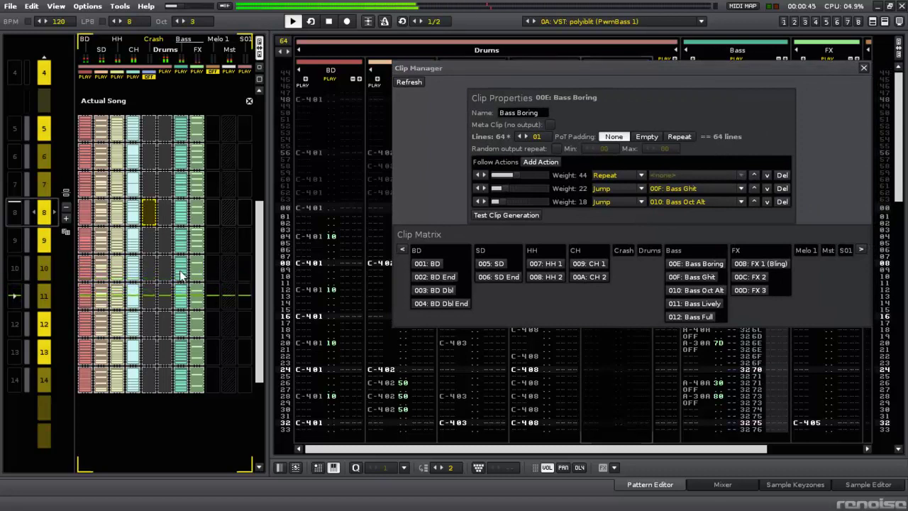
click(181, 277)
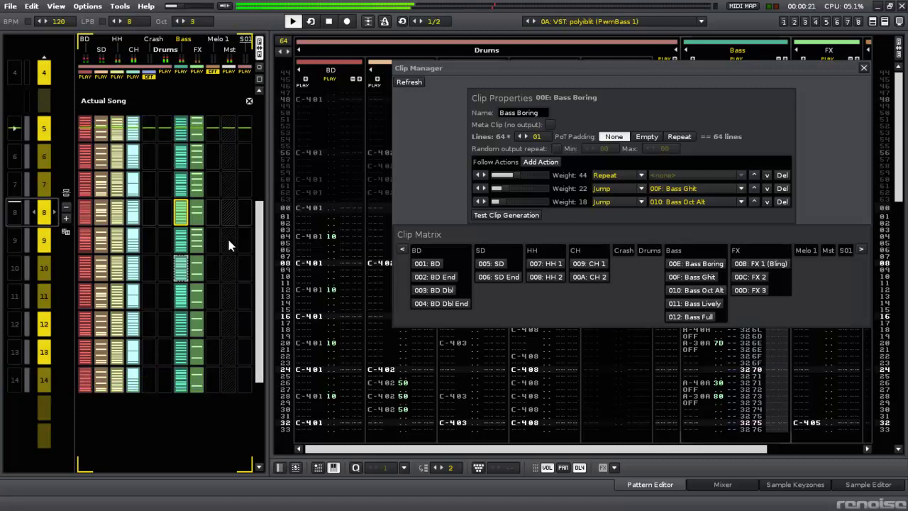
drag(181, 129, 181, 384)
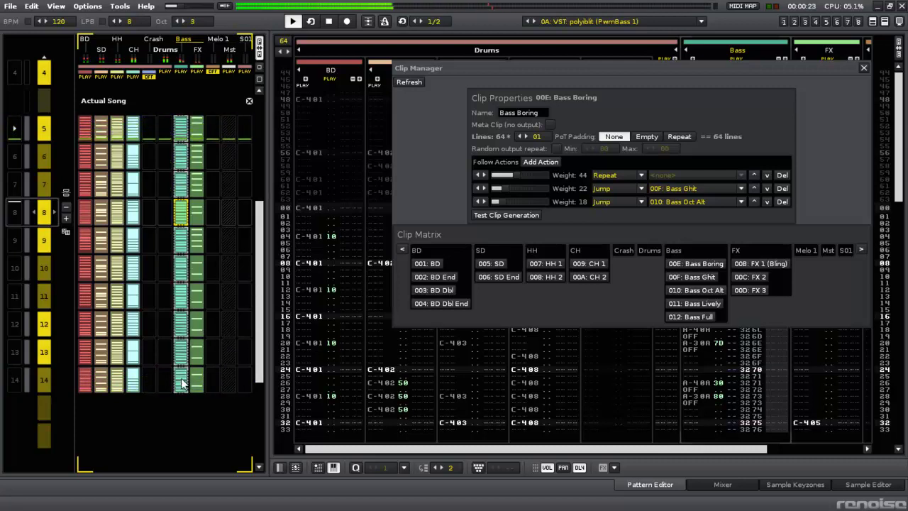
right_click(180, 131)
click(246, 325)
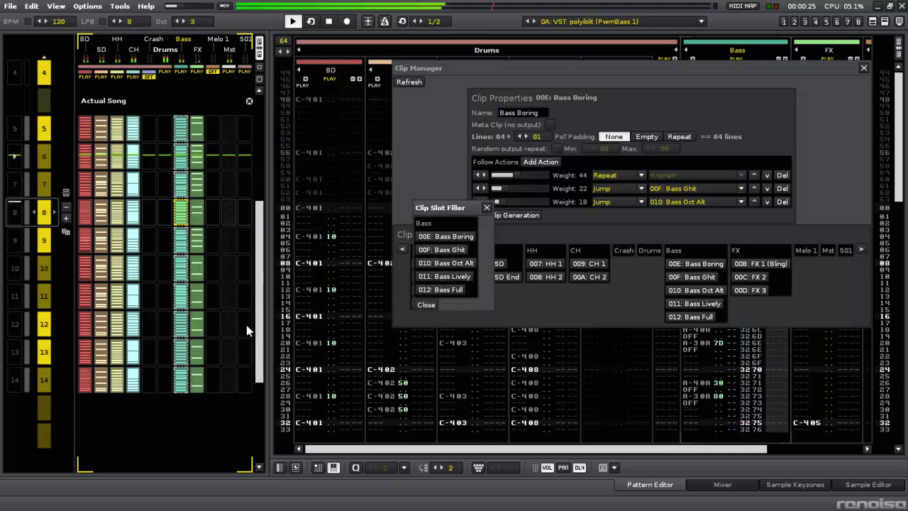
click(467, 240)
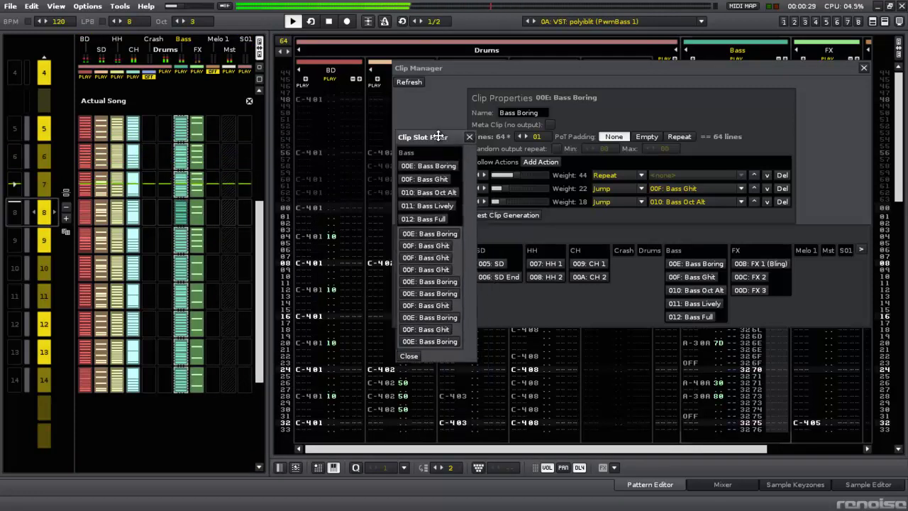
- Regenerate the Bass slots twice from 012: Bass Full and three times from 00E: Bass Boring, and close the Clip Slot Filler
click(426, 193)
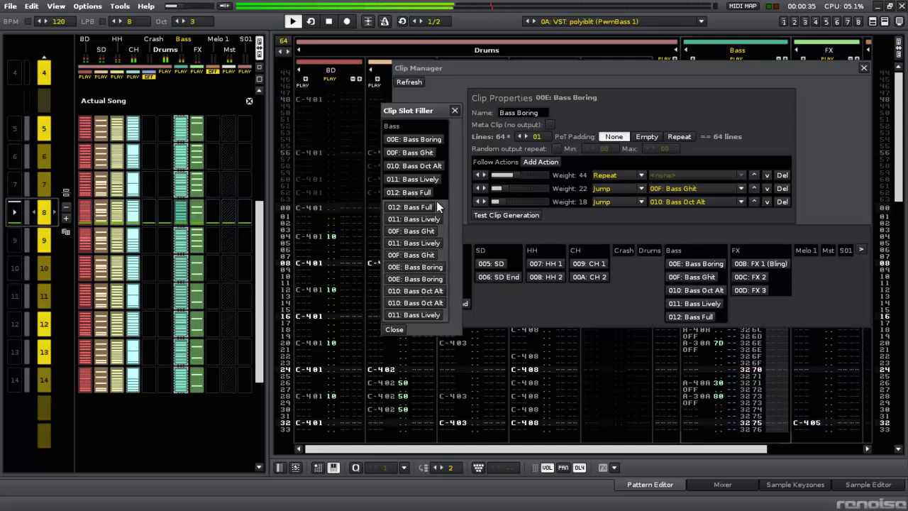
click(424, 193)
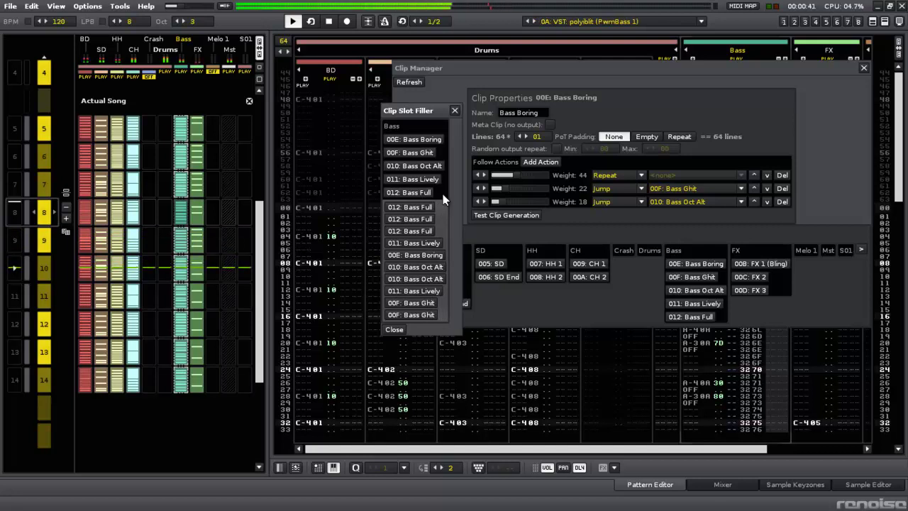
click(428, 141)
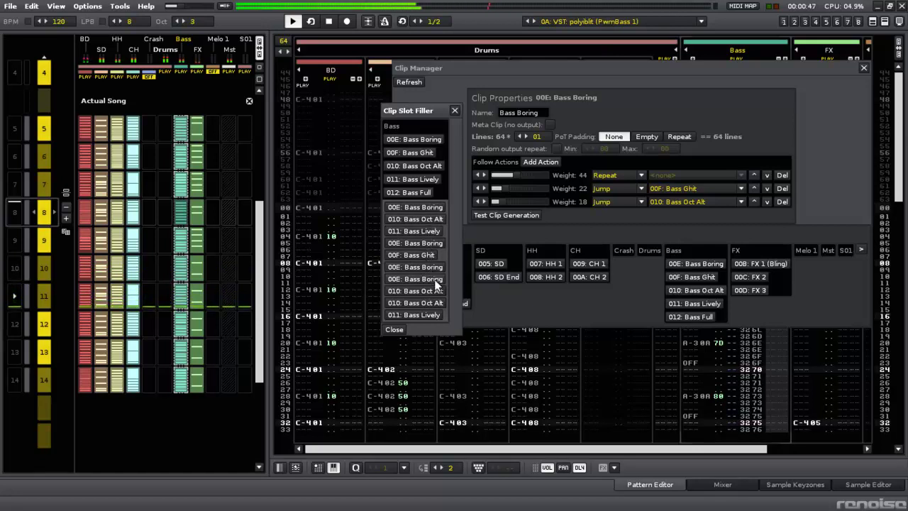
click(429, 141)
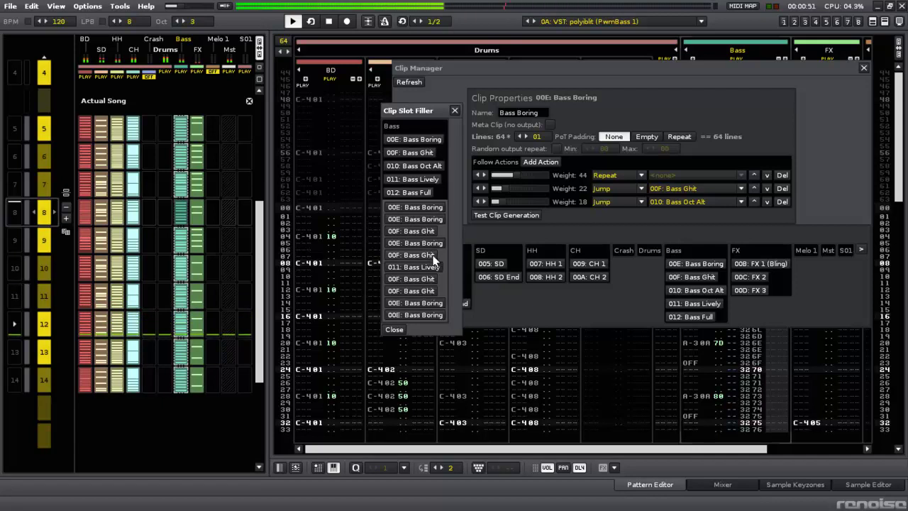
click(423, 140)
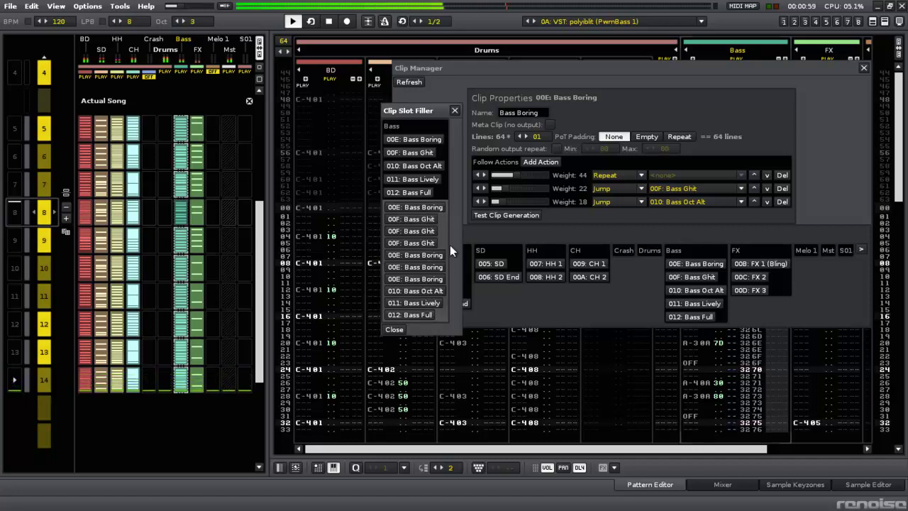
click(455, 111)
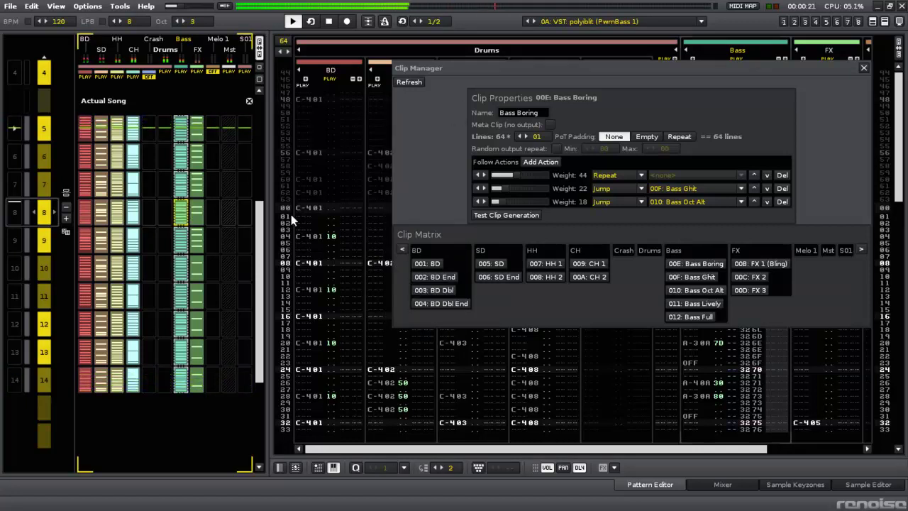
- Close the Clip Manager and enter clip mark Y013 at line 00 of the SD track in Material pattern 2
click(865, 68)
scroll(258, 252, up, 5)
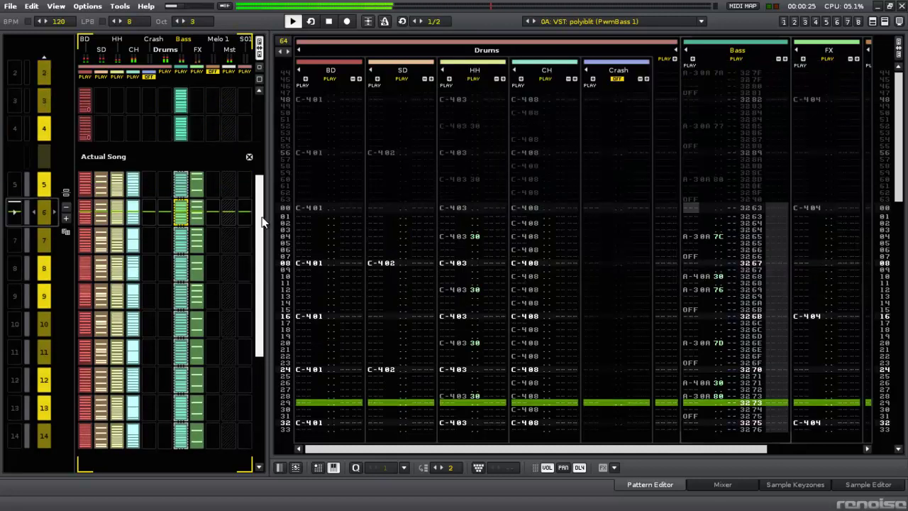
click(107, 185)
scroll(105, 184, up, 1)
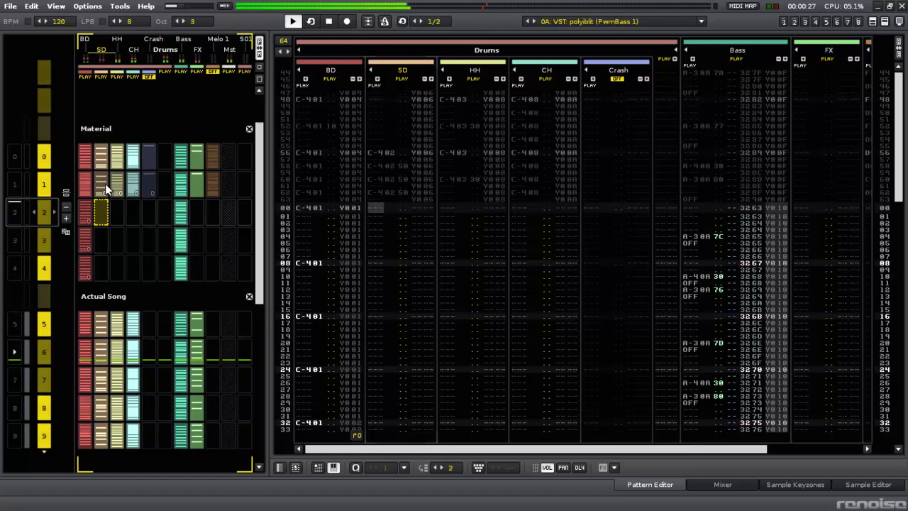
click(376, 209)
key(Right)
key(Right)
key(Right)
key(Right)
key(Right)
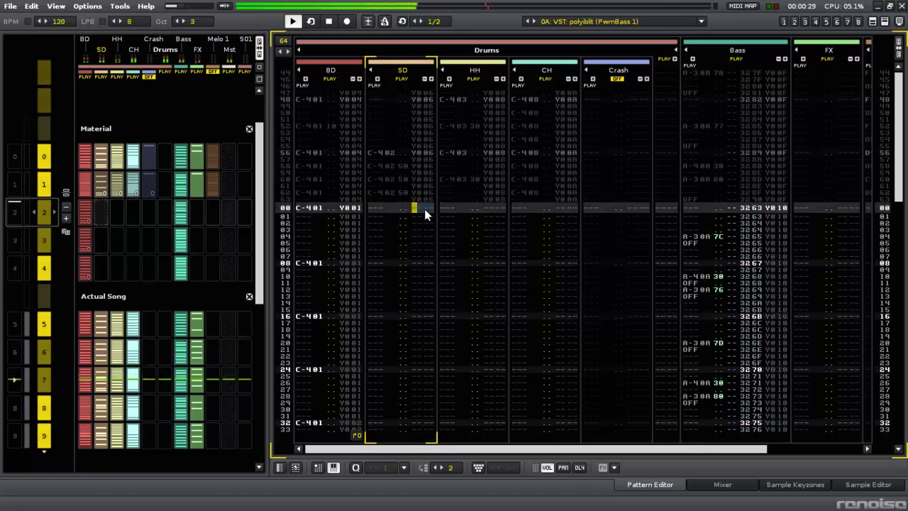
text(V013)
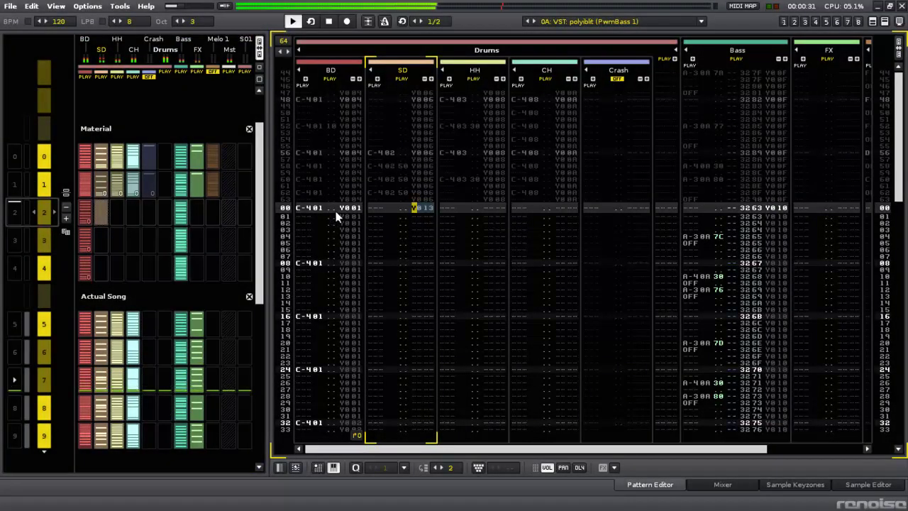
- Enter clip marks Y014 in the HH track and Y015 in the CH track at line 00 of Material pattern 2
click(118, 211)
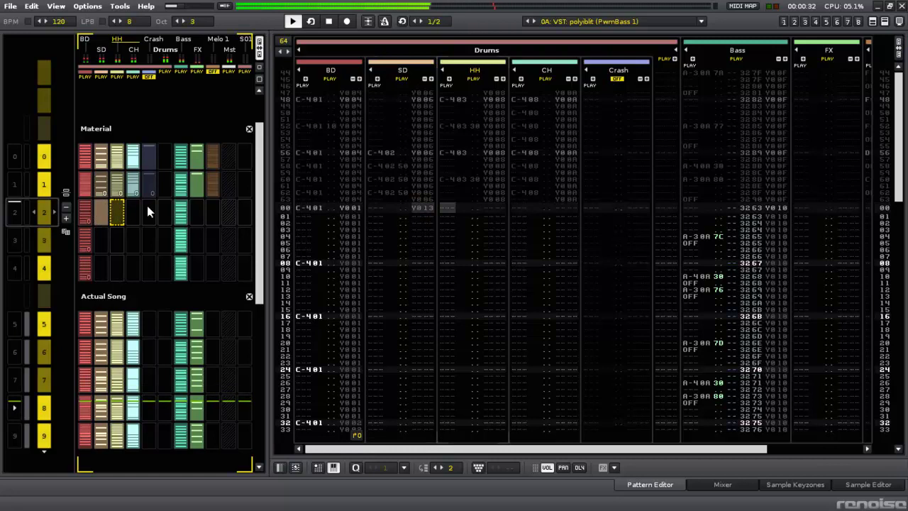
click(495, 208)
key(Right)
key(Right)
key(Right)
key(Right)
key(Right)
text(V)
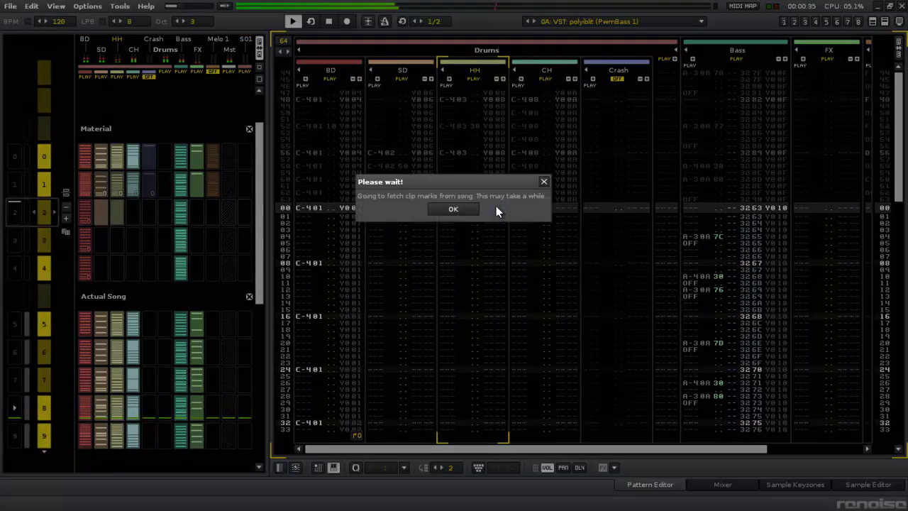
text(014)
click(558, 207)
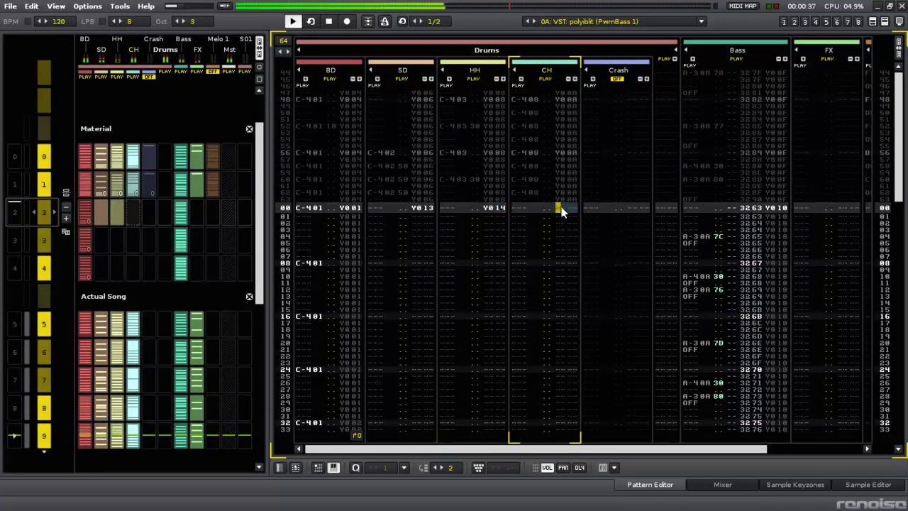
text(V015)
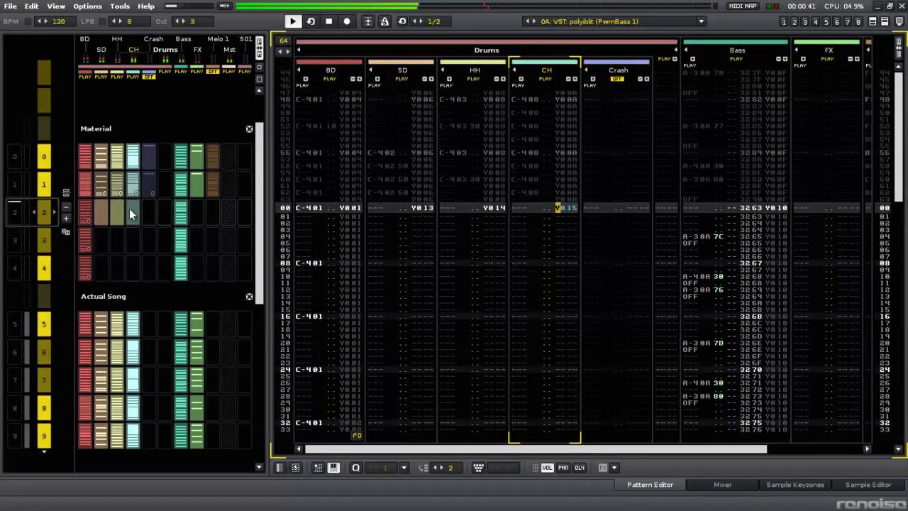
- Open the Clip Manager and rename clip 013 as SD Silence
click(119, 5)
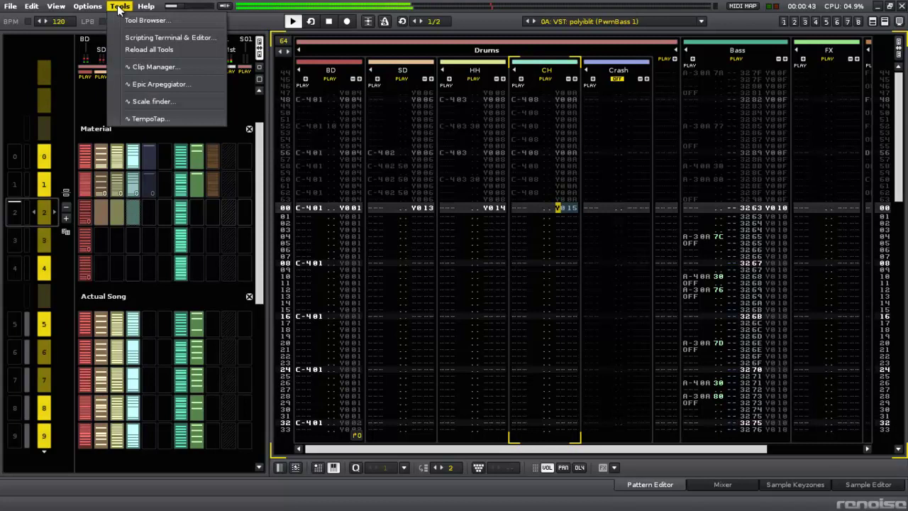
click(147, 65)
click(325, 338)
click(351, 185)
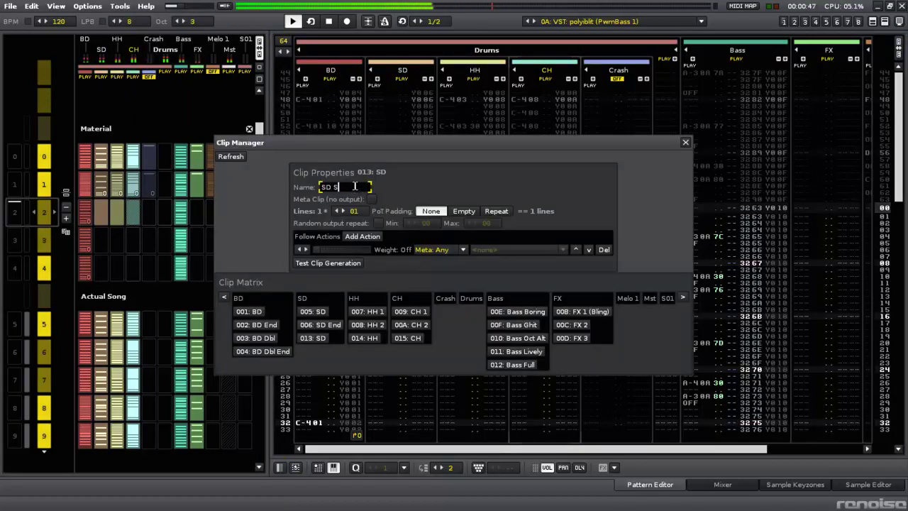
text(SD Silence)
key(Return)
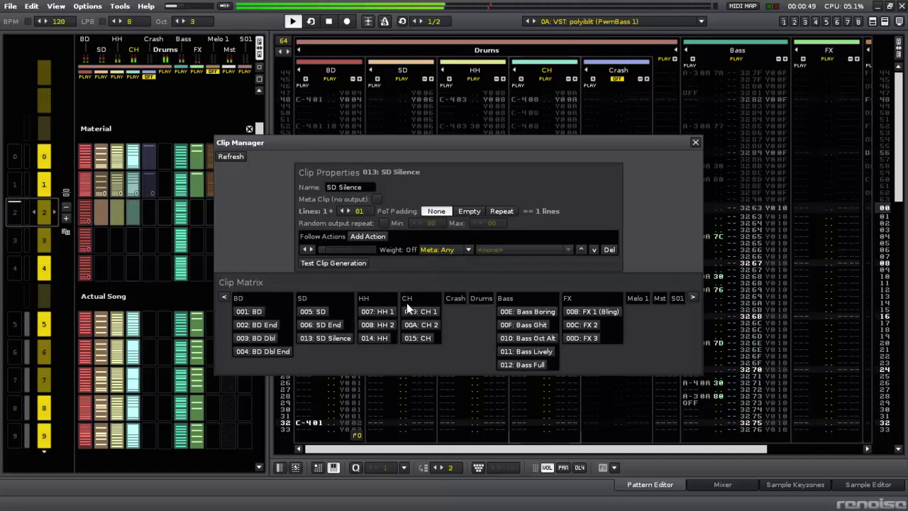
- Rename clip 014 as HH Silence and clip 015 as CH Silence
click(383, 338)
click(359, 188)
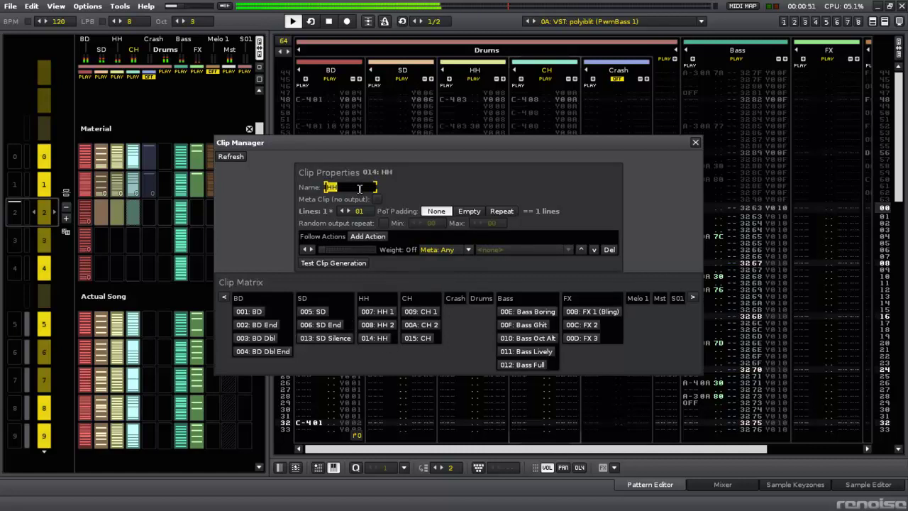
text(HH Silence)
key(Return)
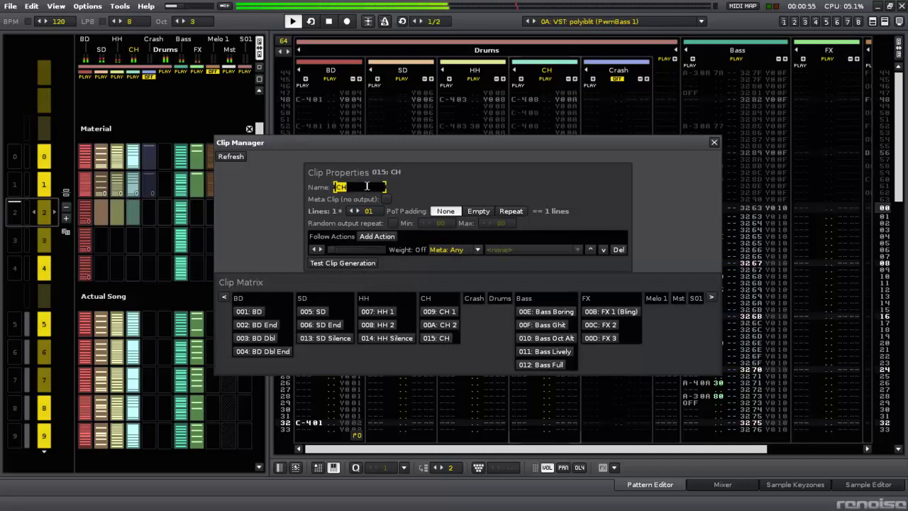
click(368, 187)
text(CH Silence)
key(Return)
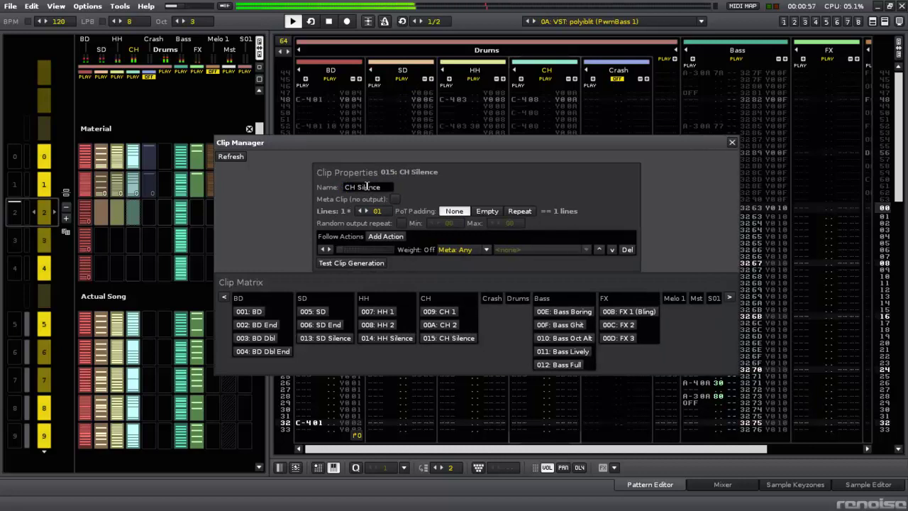
- Review the properties and follow actions of the HH 1, HH 2, CH 1 and CH 2 clips
click(372, 313)
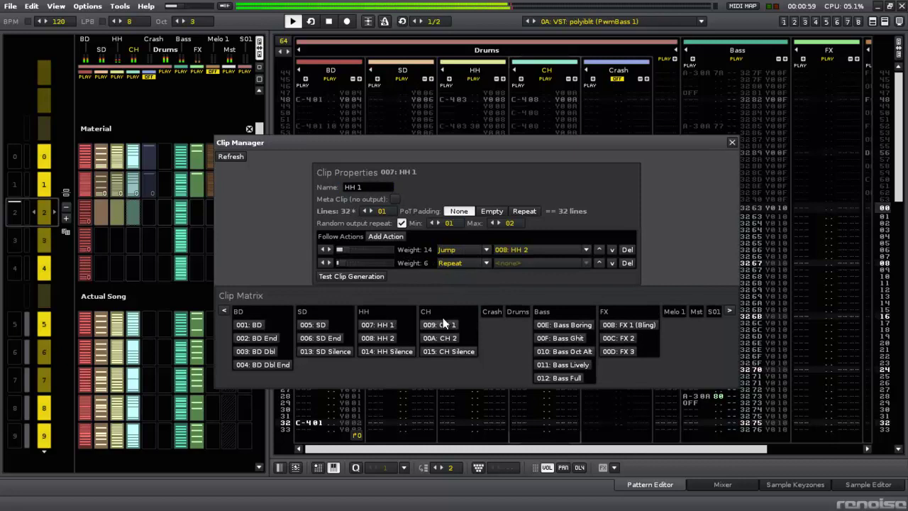
click(443, 324)
click(447, 340)
click(378, 325)
click(378, 338)
click(382, 325)
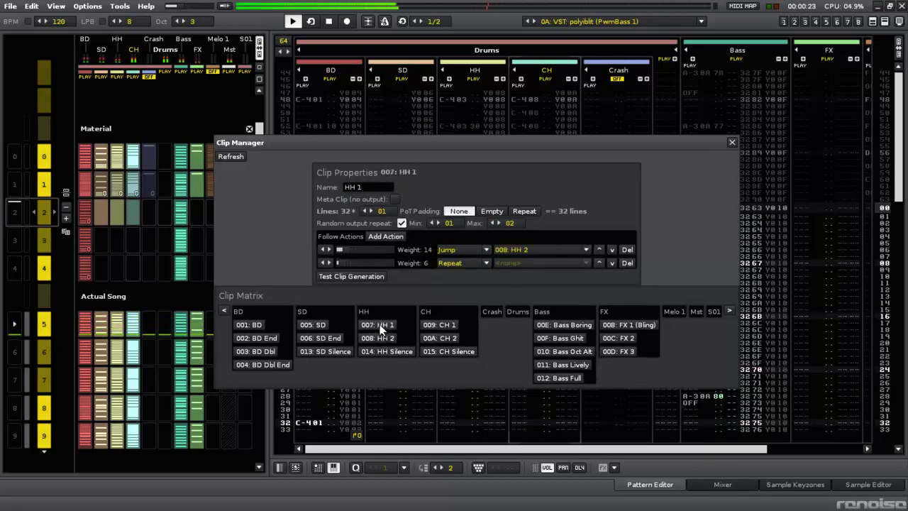
- Set the HH Silence clip's PoT padding to Empty and its lines multiplier to 05
click(379, 337)
click(381, 349)
click(380, 337)
click(382, 325)
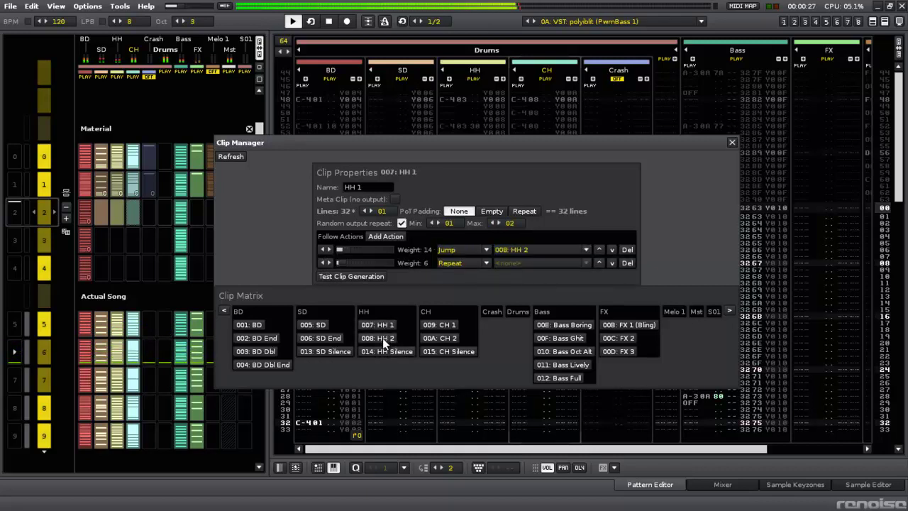
click(382, 351)
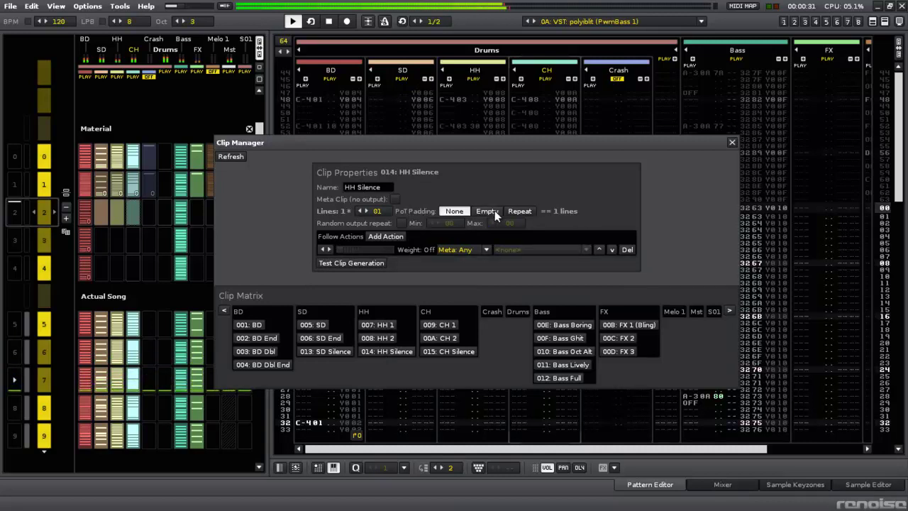
click(523, 211)
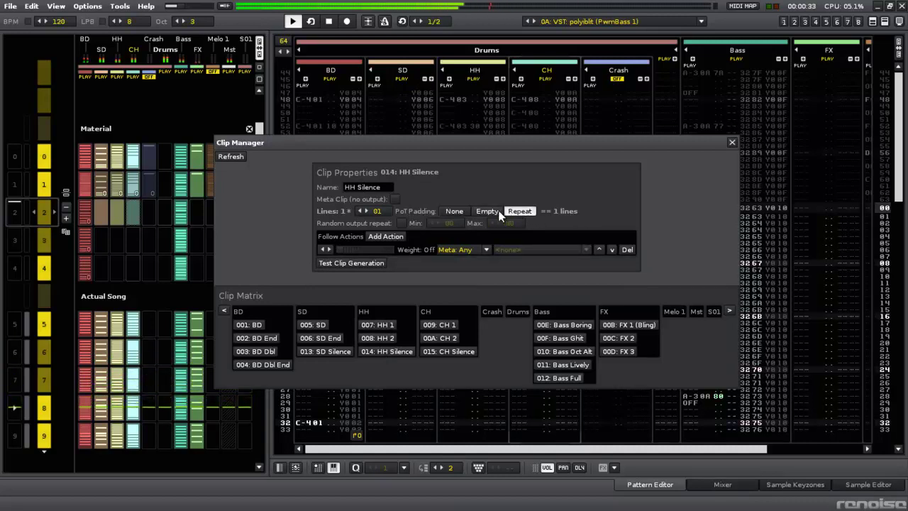
click(496, 211)
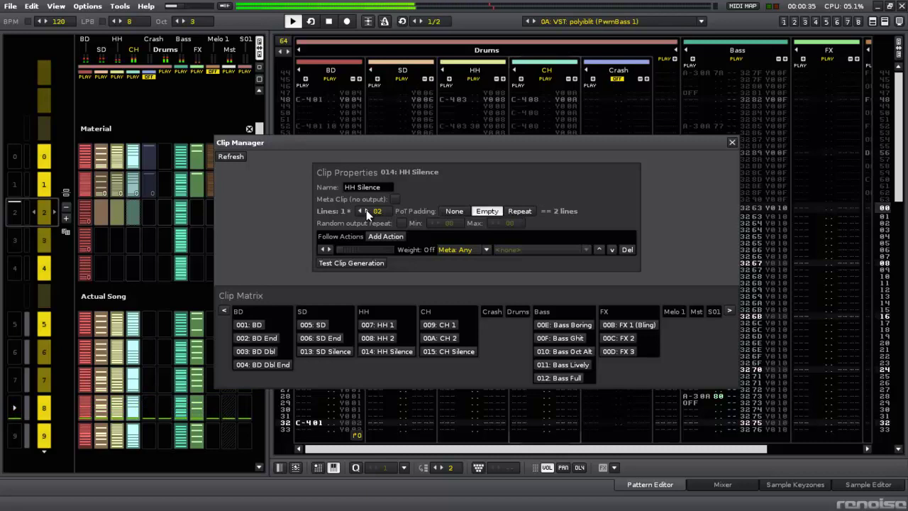
click(367, 210)
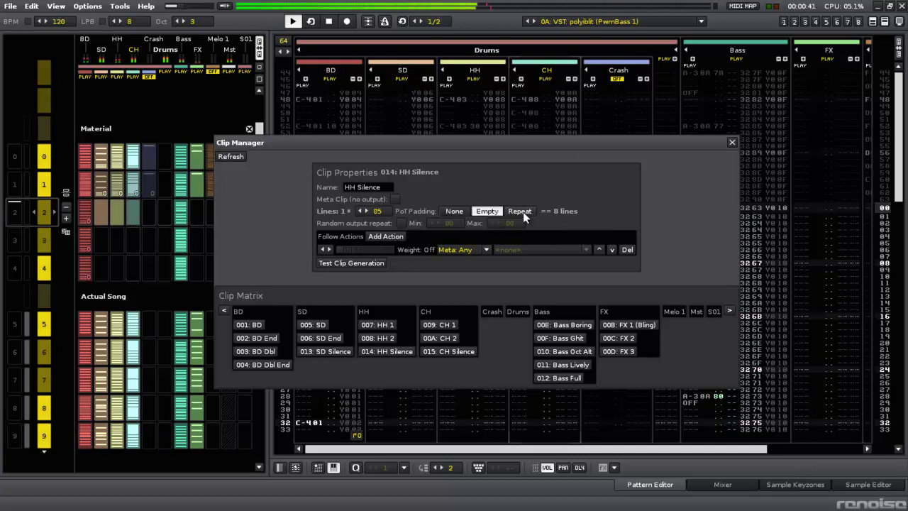
- Add a follow action to HH Silence, giving it Repeat at weight 21 and Stop at weight 10
click(384, 340)
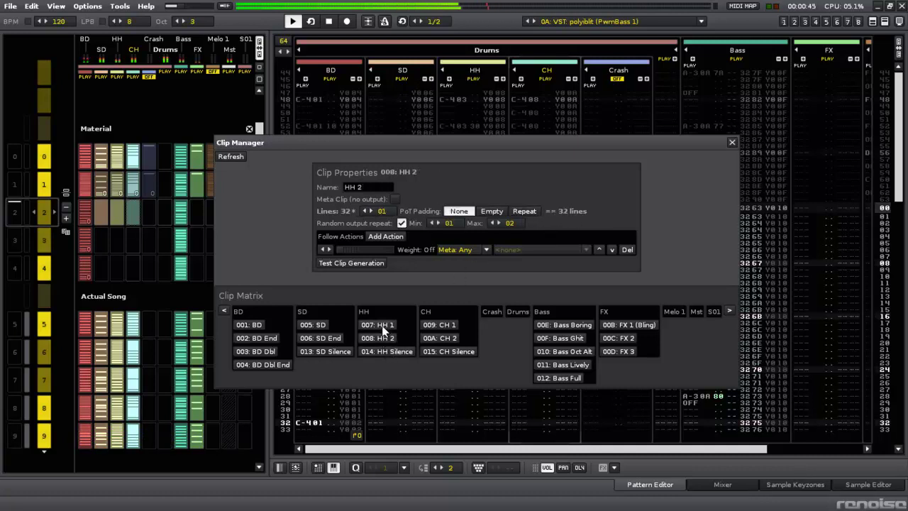
click(383, 350)
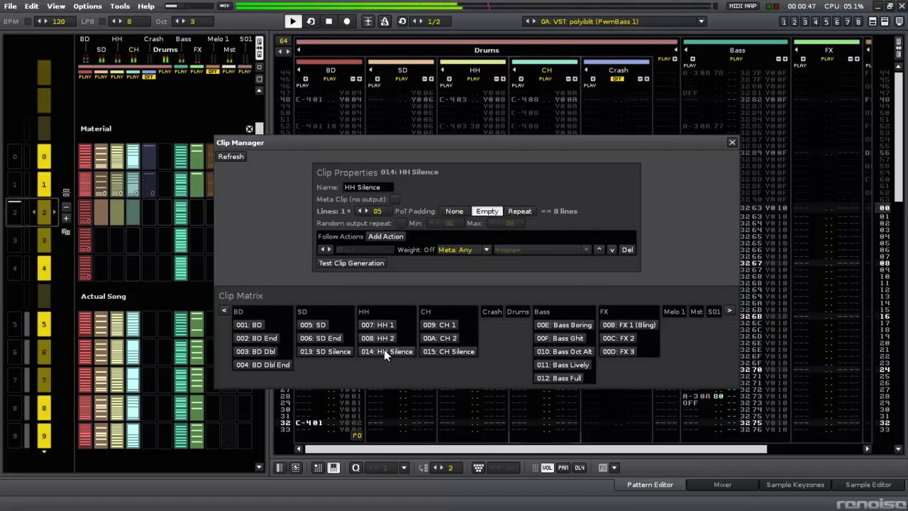
click(384, 340)
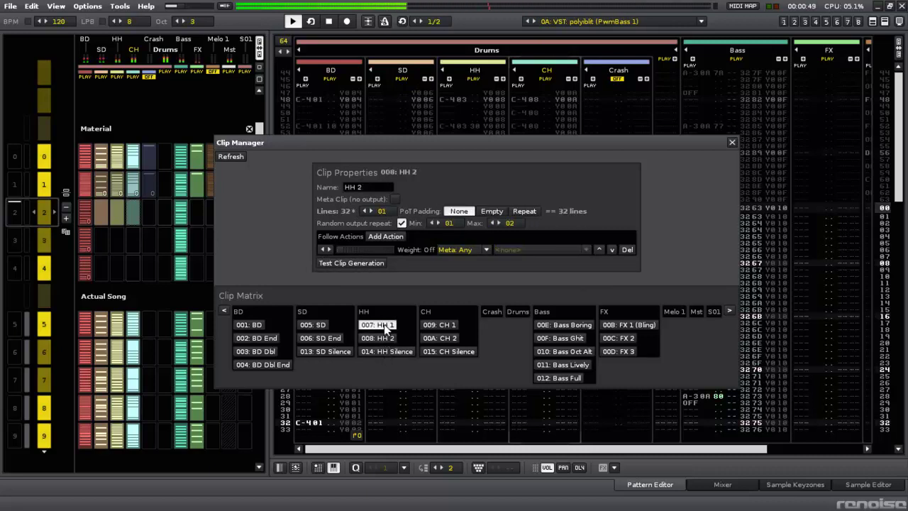
click(384, 348)
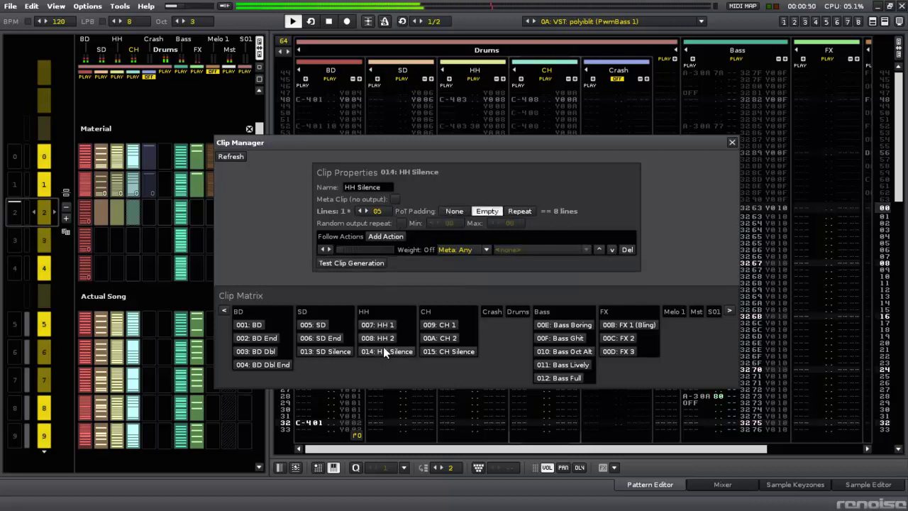
click(383, 237)
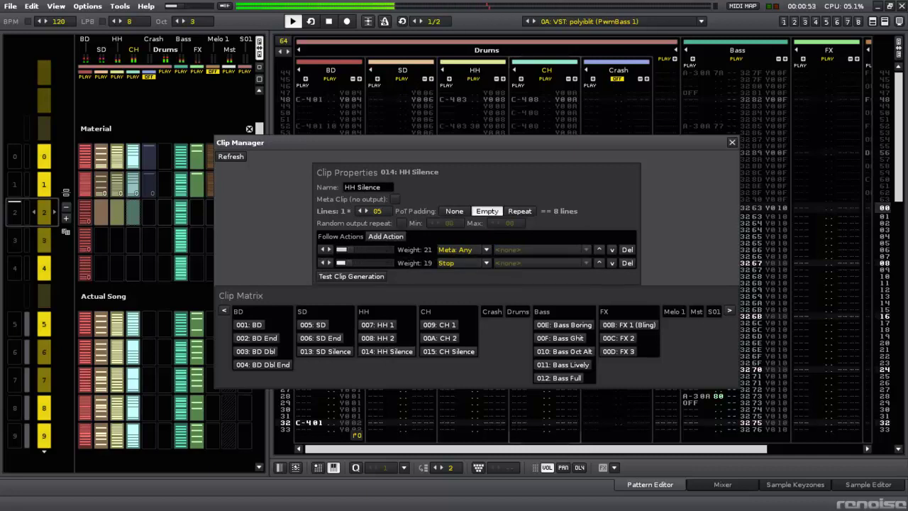
click(467, 254)
click(465, 277)
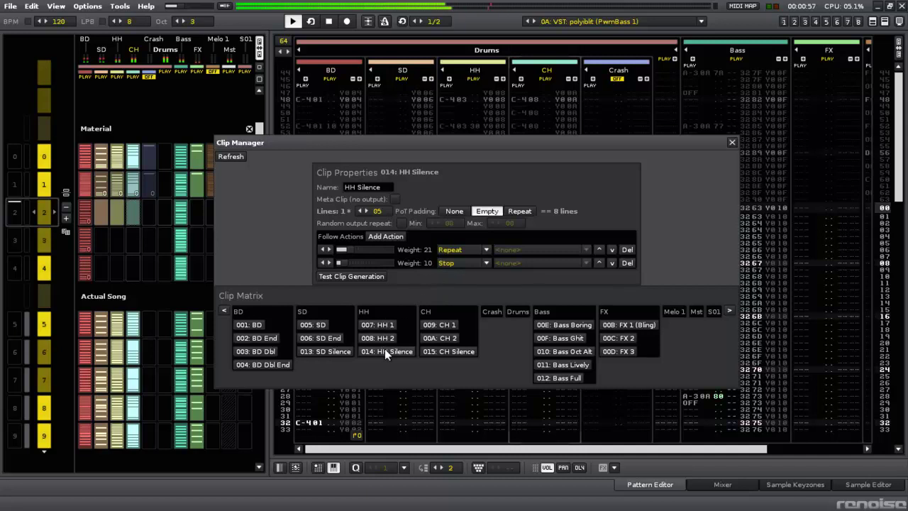
- Set PoT padding to Empty and raise the lines multiplier for CH Silence and SD Silence, using 05 for SD Silence
click(444, 339)
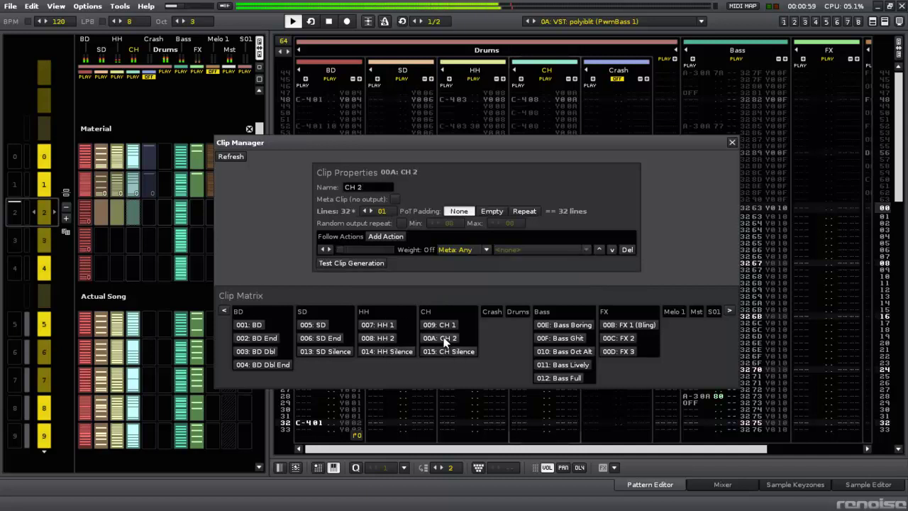
click(447, 352)
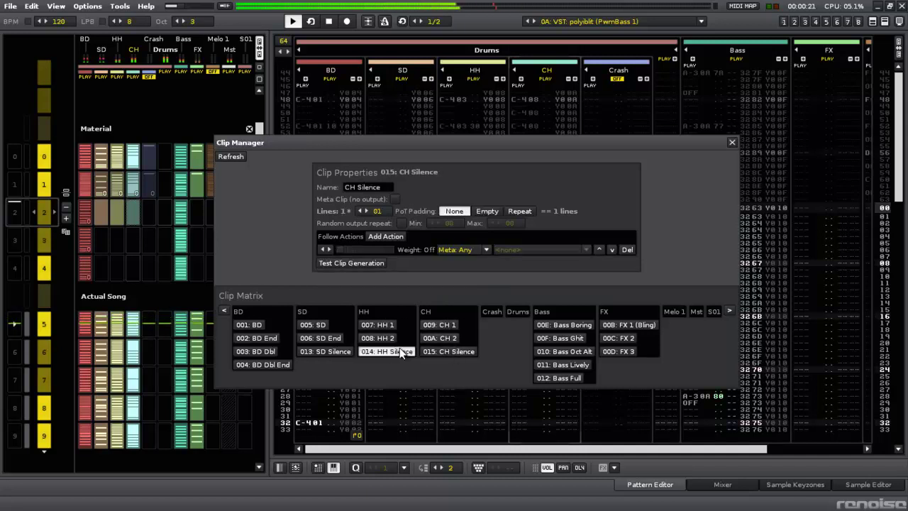
click(484, 212)
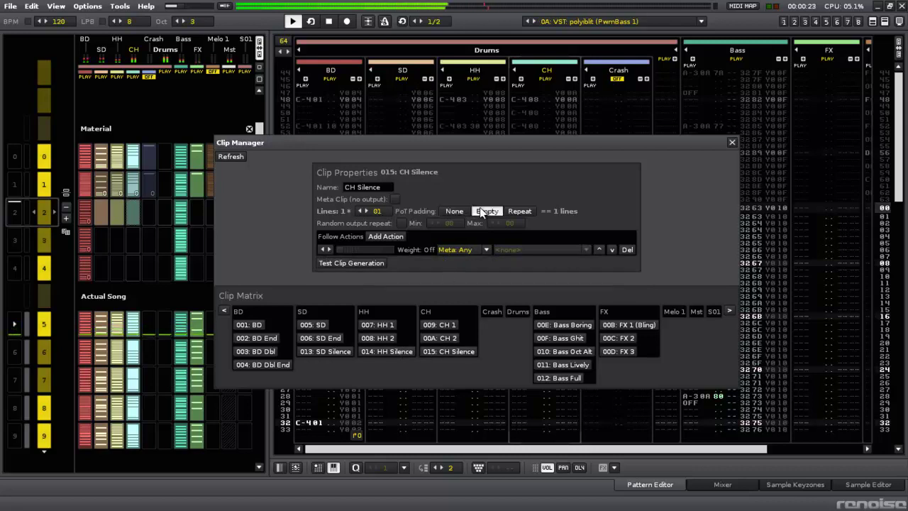
click(366, 212)
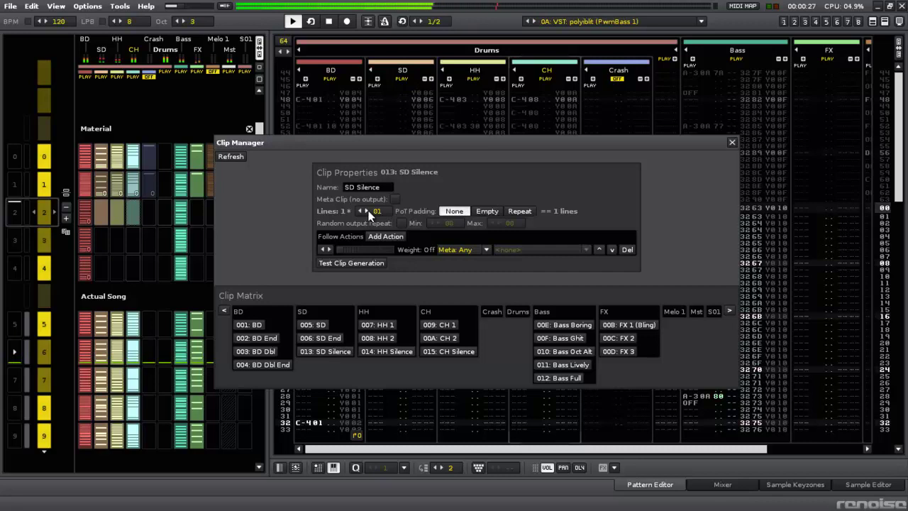
click(487, 211)
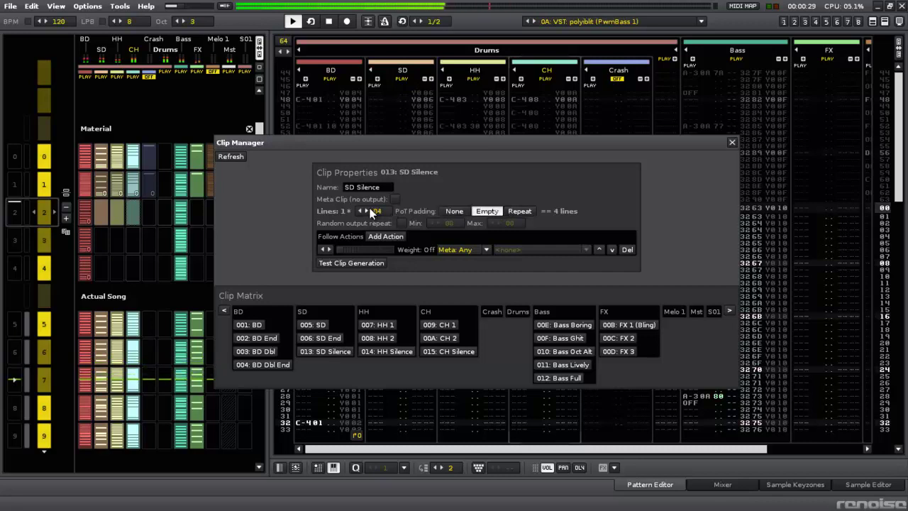
- Close and reopen the Clip Manager, and move its window clear of the pattern matrix's Actual Song section
click(733, 142)
drag(259, 263, 259, 306)
click(120, 6)
click(141, 66)
drag(438, 142, 625, 28)
- Select the SD, HH and CH slots of Actual Song patterns 5 to 14 and generate the SD sequence from clip 005: SD
drag(111, 160, 133, 387)
right_click(133, 277)
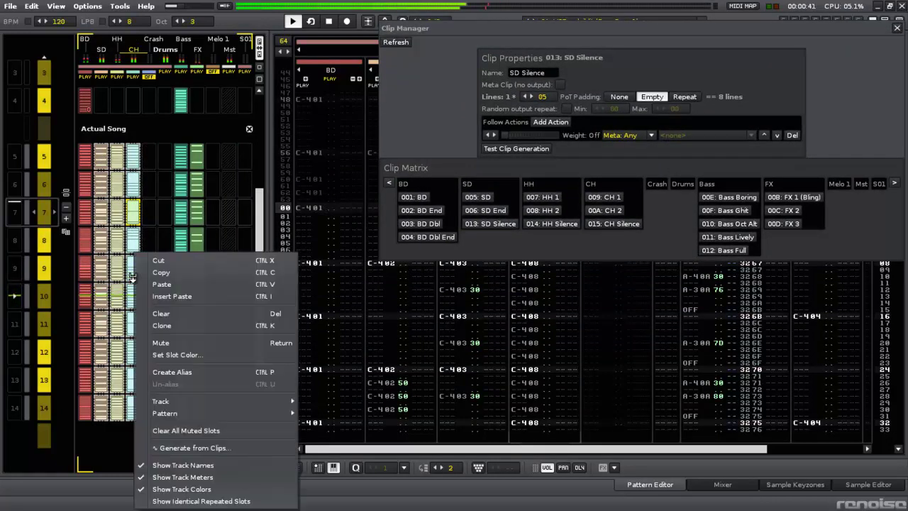
click(186, 450)
click(387, 251)
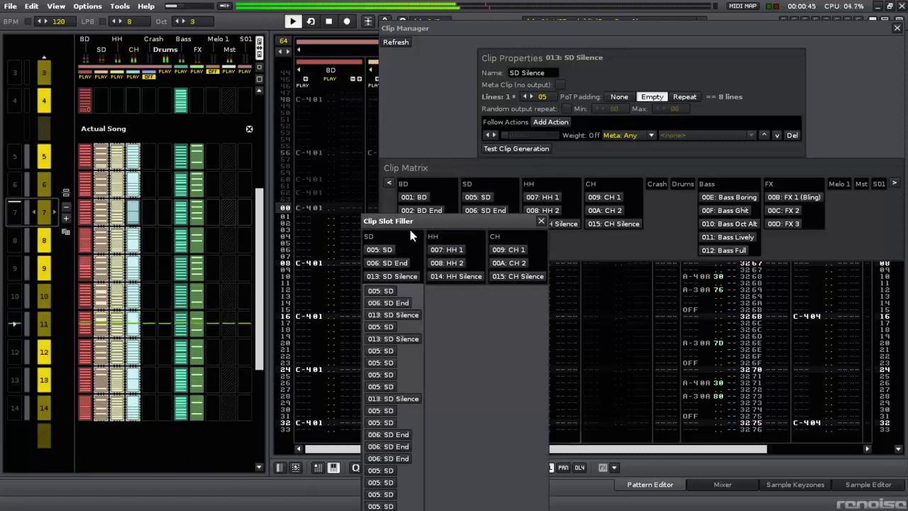